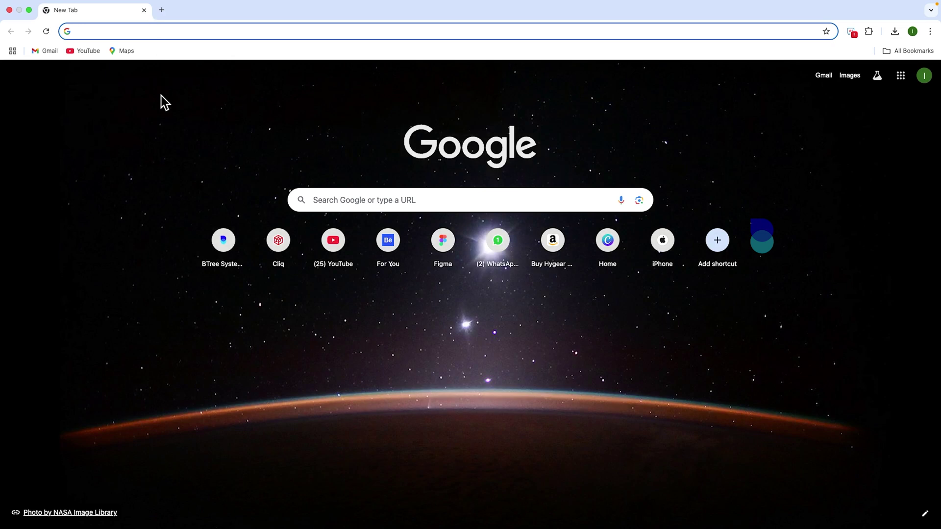
- Open Figma and create a white frame on the Class page, about 3991 wide by 2297 high
click(440, 262)
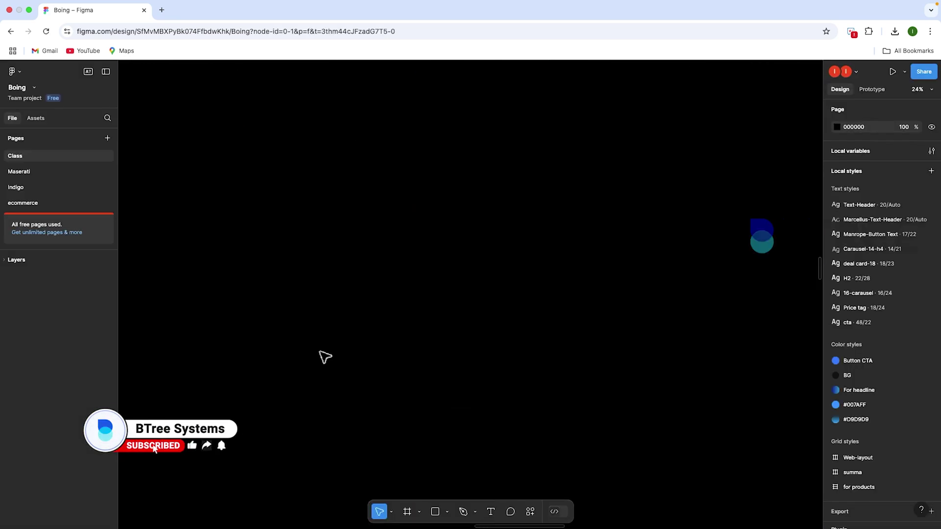
key(f)
mouse_move(222, 159)
mouse_down()
mouse_move(294, 193)
mouse_move(490, 427)
mouse_up()
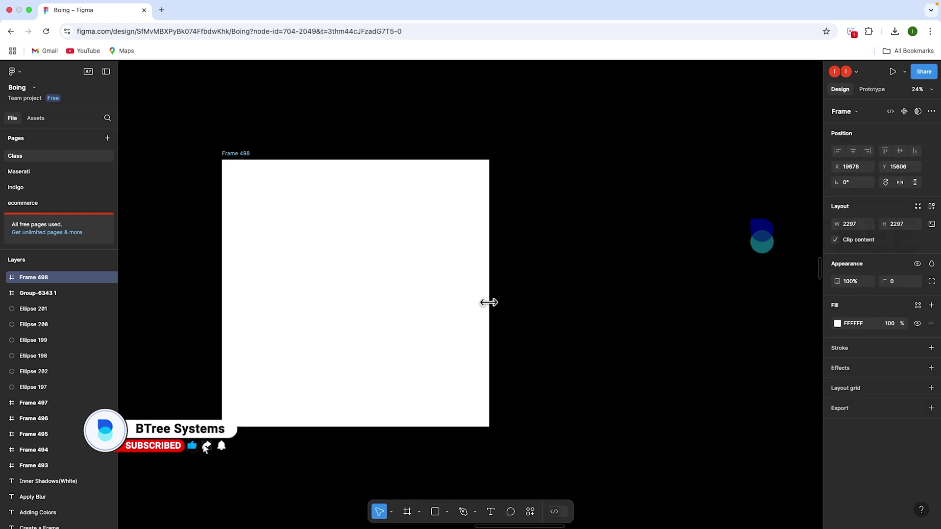
drag(490, 303, 692, 300)
scroll(451, 452, up, 3)
scroll(451, 451, down, 3)
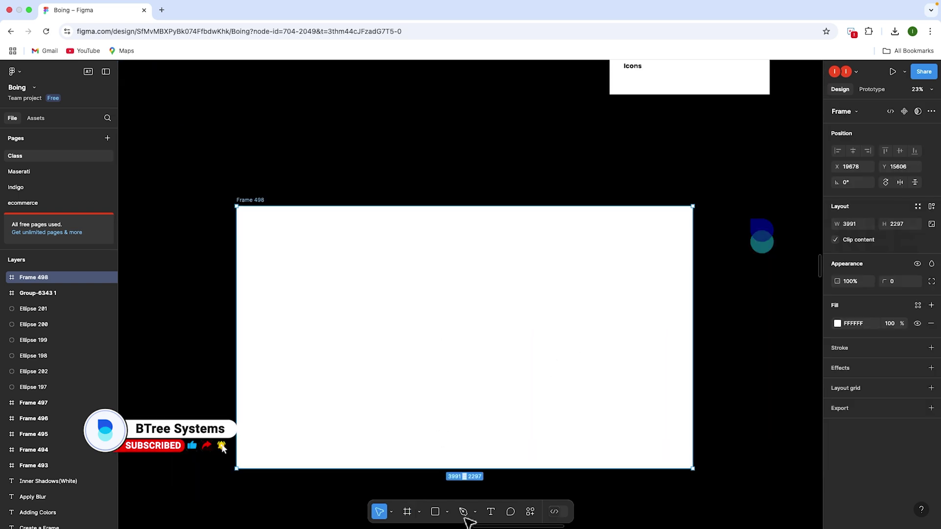
- Activate the Pencil tool and set its stroke colour to black, 000000
click(475, 512)
click(482, 487)
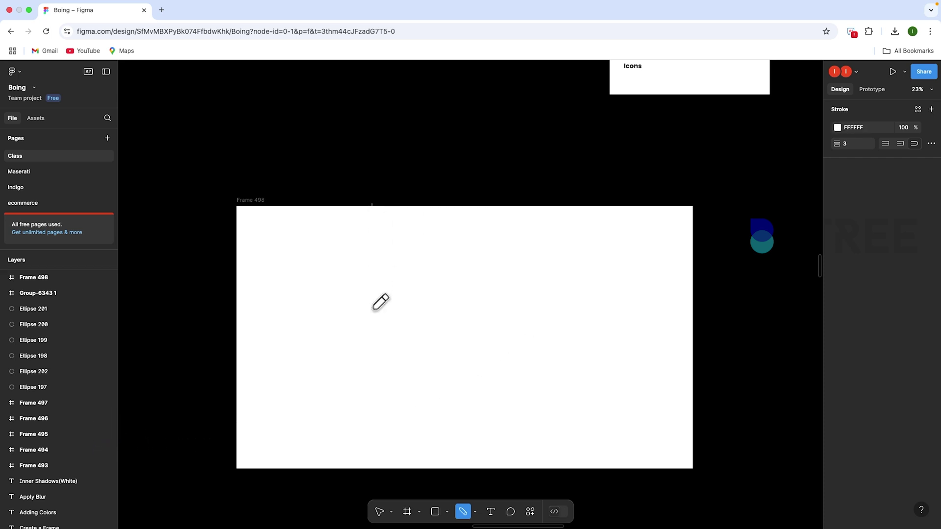
click(837, 128)
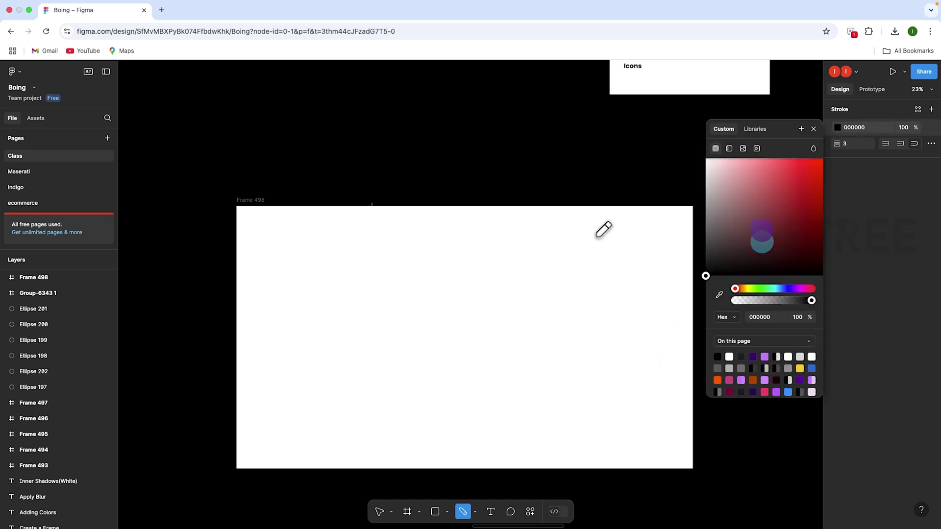
drag(368, 205, 367, 464)
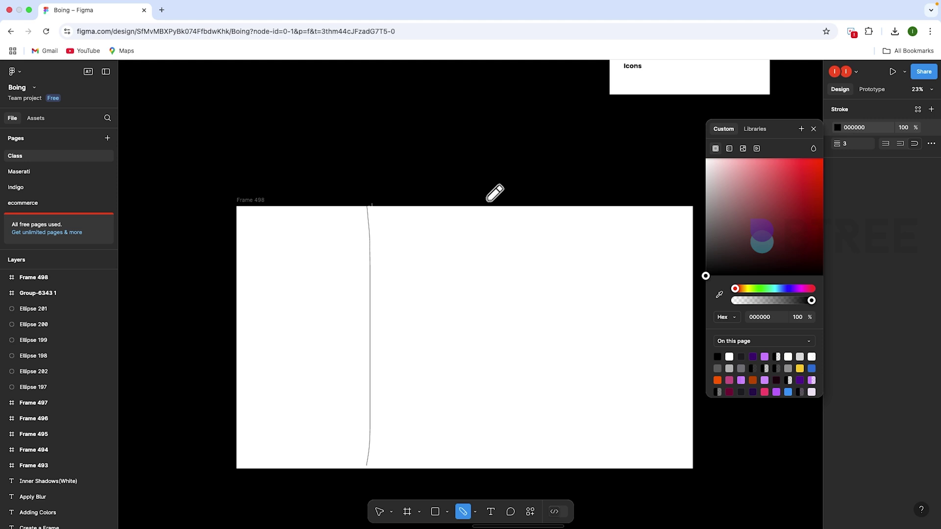
drag(489, 201, 490, 466)
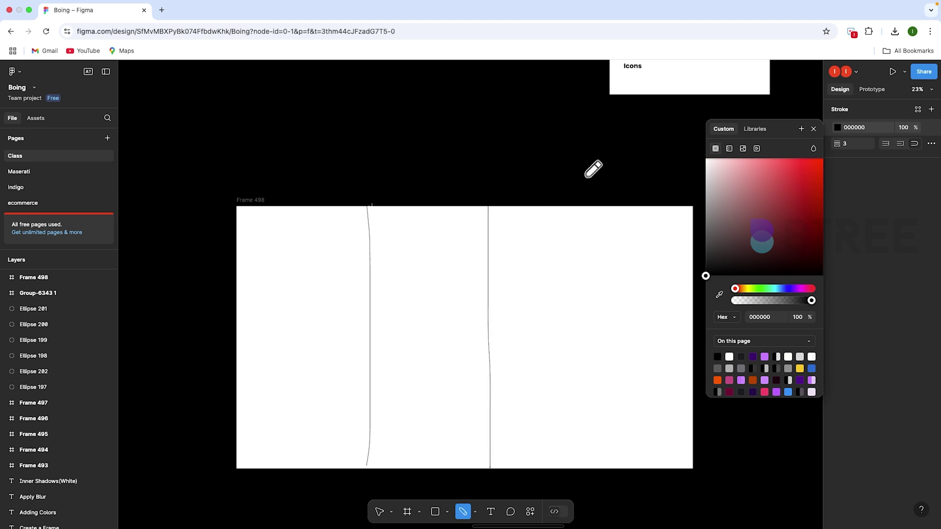
mouse_move(590, 202)
mouse_down()
mouse_move(598, 393)
mouse_move(590, 483)
mouse_up()
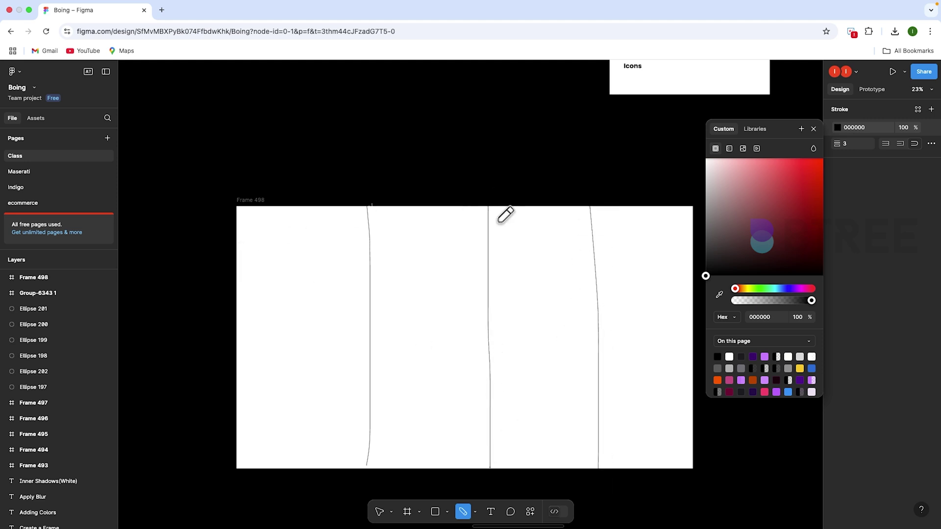
key(ctrl+z)
key(ctrl+z)
key(ctrl+z)
- Pencil two vertical lines splitting the frame into three columns and sketch a tall phone outline in the first column
mouse_move(407, 193)
mouse_down()
mouse_move(395, 375)
mouse_move(403, 471)
mouse_up()
drag(559, 194, 580, 482)
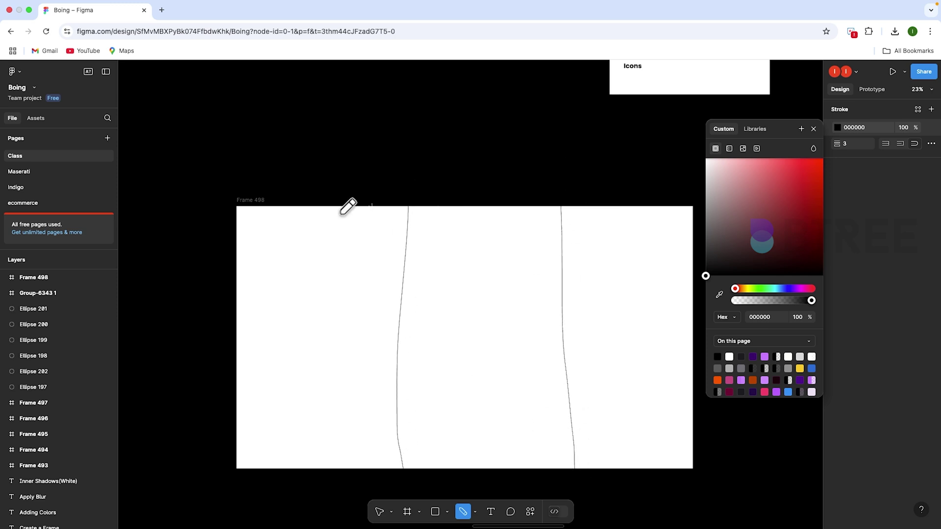
drag(277, 241, 376, 240)
mouse_move(276, 238)
mouse_down()
mouse_move(284, 438)
mouse_move(377, 445)
mouse_move(387, 415)
mouse_move(376, 240)
mouse_up()
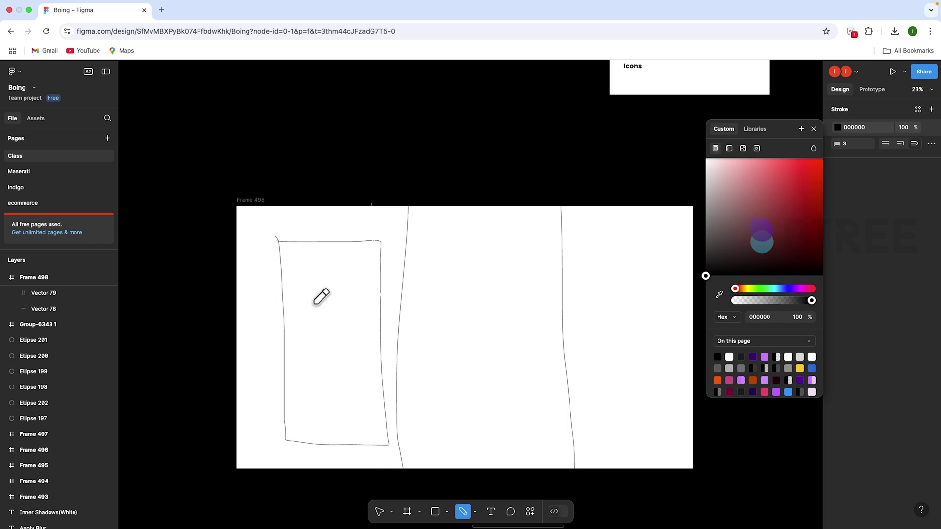
- Sketch a crossed image placeholder in the phone outline's upper part, with two rounded boxes and a short line beneath it
drag(304, 269, 378, 258)
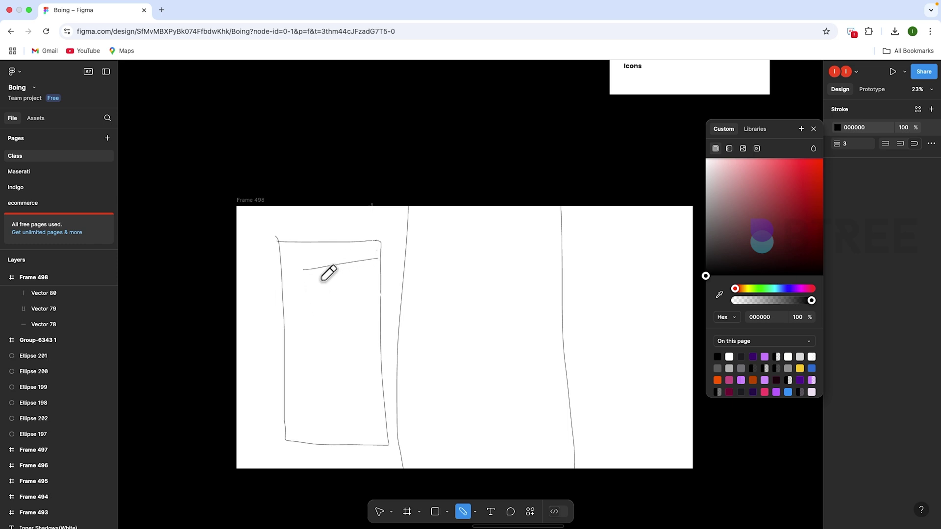
mouse_move(305, 268)
mouse_down()
mouse_move(306, 339)
mouse_move(376, 334)
mouse_move(381, 266)
mouse_move(370, 262)
mouse_move(312, 340)
mouse_up()
drag(307, 270, 377, 328)
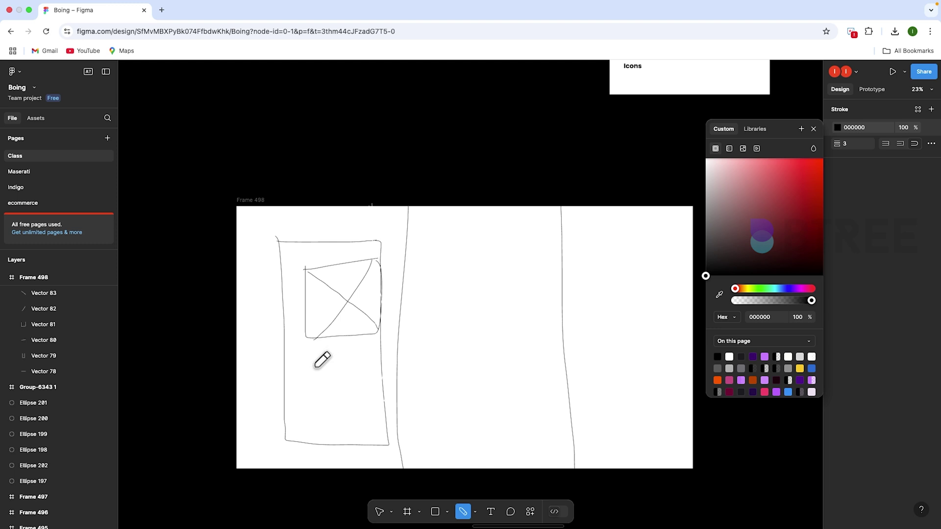
mouse_move(312, 368)
mouse_down()
mouse_move(337, 365)
mouse_move(359, 375)
mouse_move(307, 369)
mouse_up()
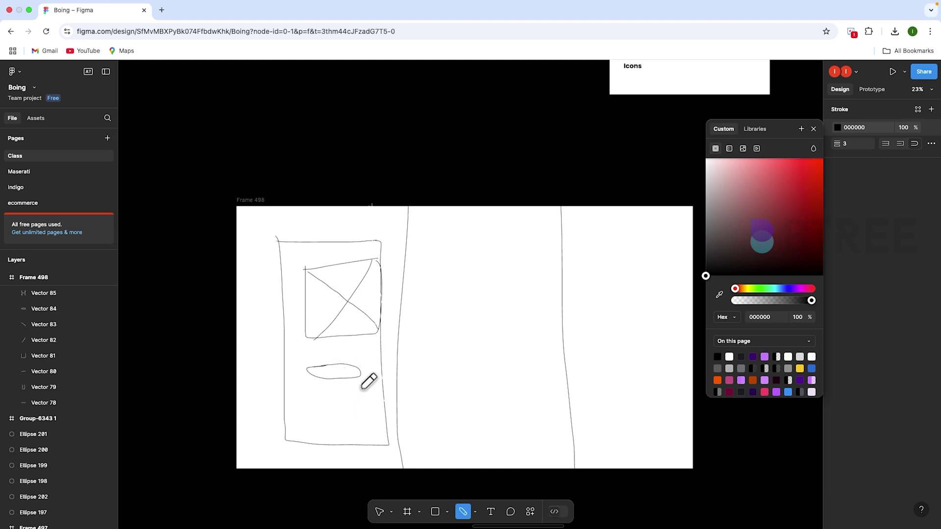
mouse_move(362, 387)
mouse_down()
mouse_move(310, 386)
mouse_move(311, 398)
mouse_move(317, 408)
mouse_move(361, 390)
mouse_up()
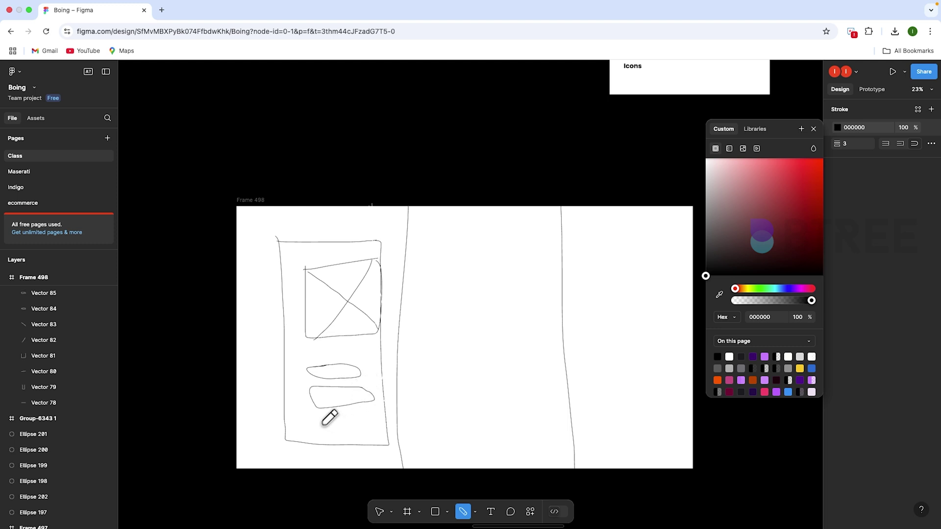
drag(322, 424, 373, 418)
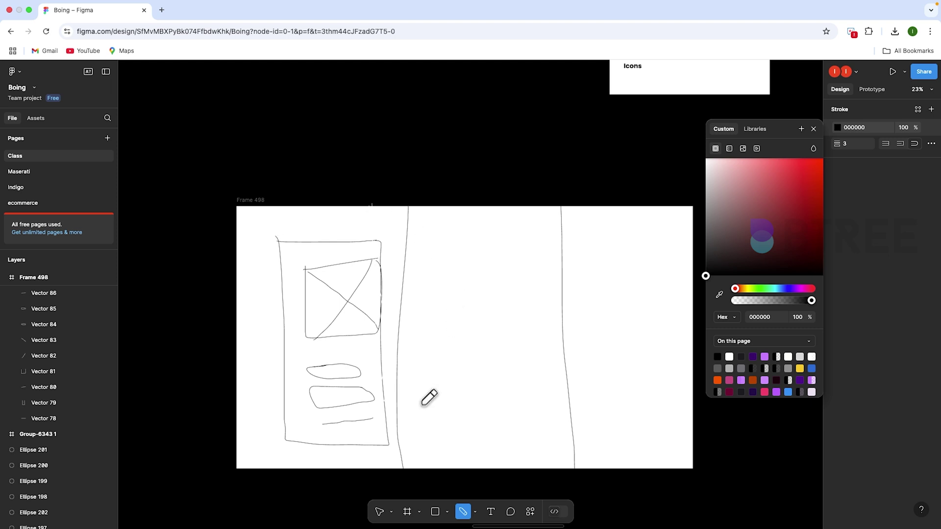
scroll(297, 335, down, 1)
scroll(303, 329, up, 2)
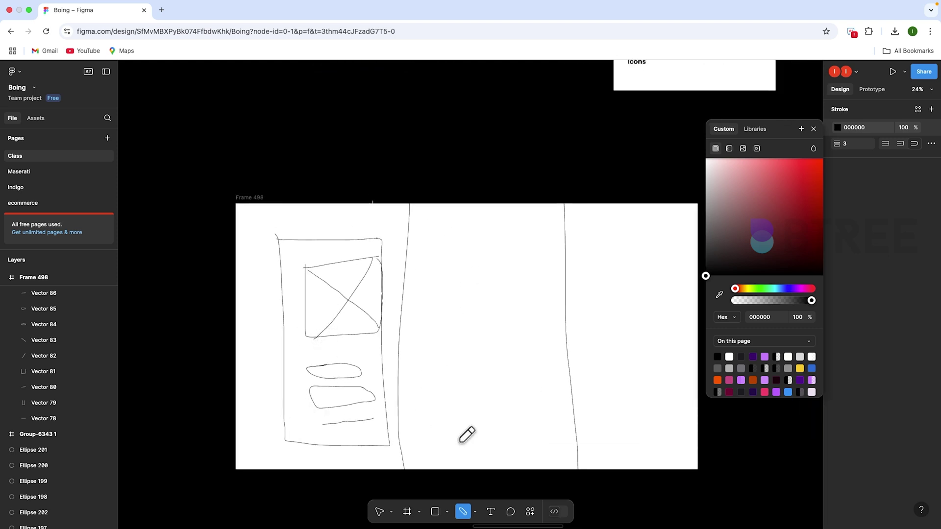
click(381, 513)
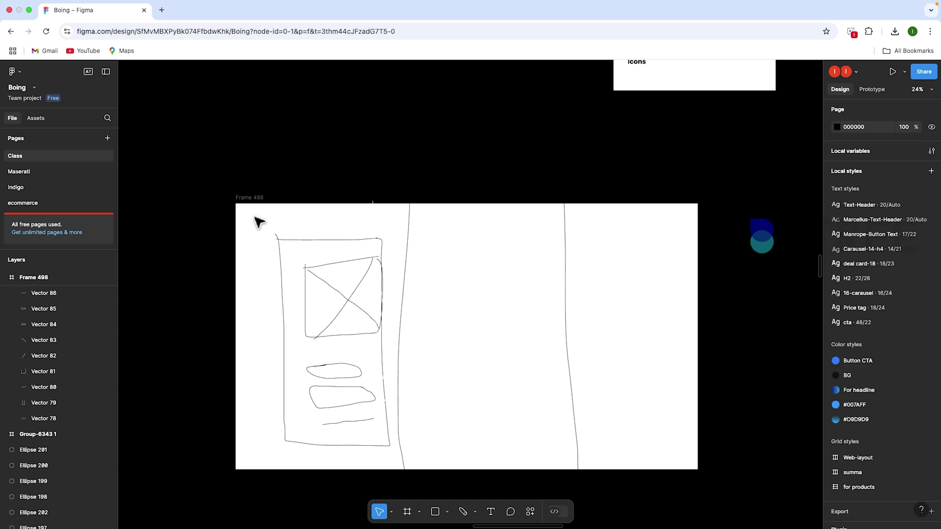
drag(257, 218, 401, 446)
key(Delete)
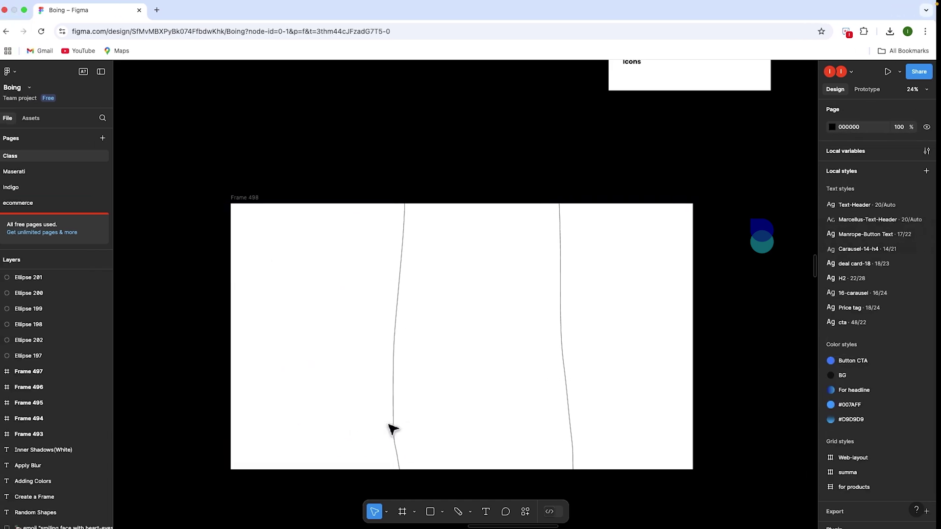
- Switch to the desktop and open 6.3 MF.pdf in Preview to read the Mid-Fidelity Screens notes
key(ctrl+Left)
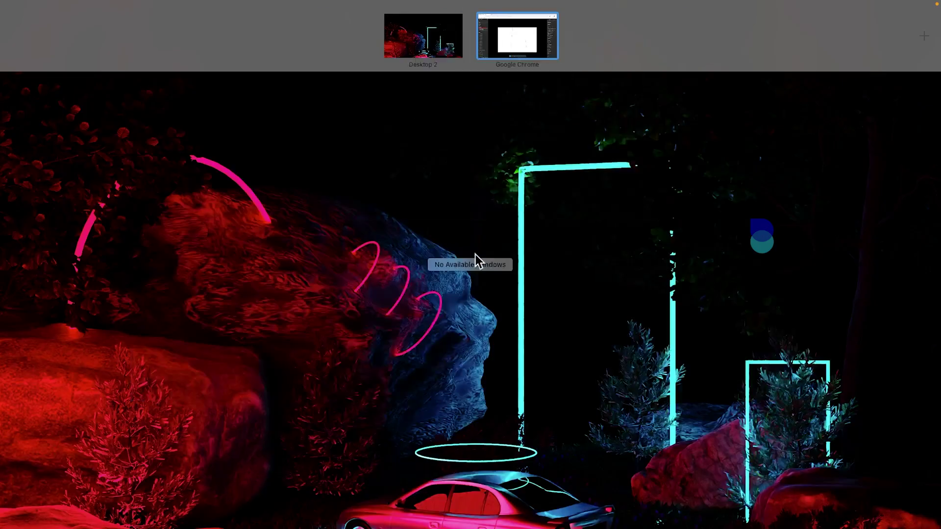
click(912, 120)
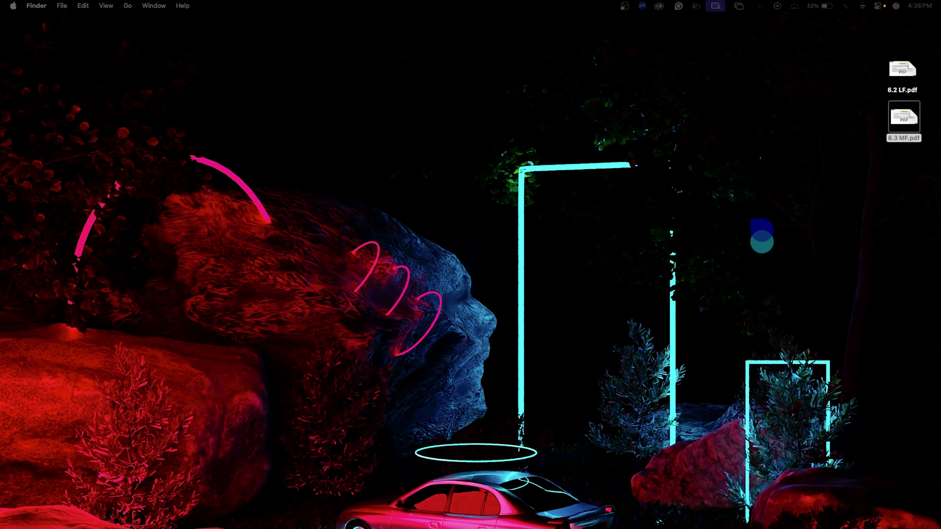
key(super+o)
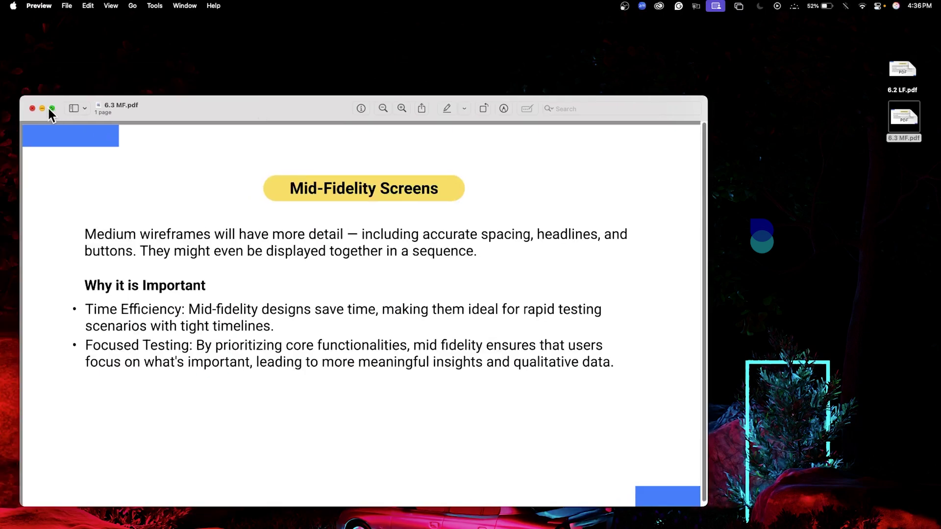
drag(145, 112, 266, 99)
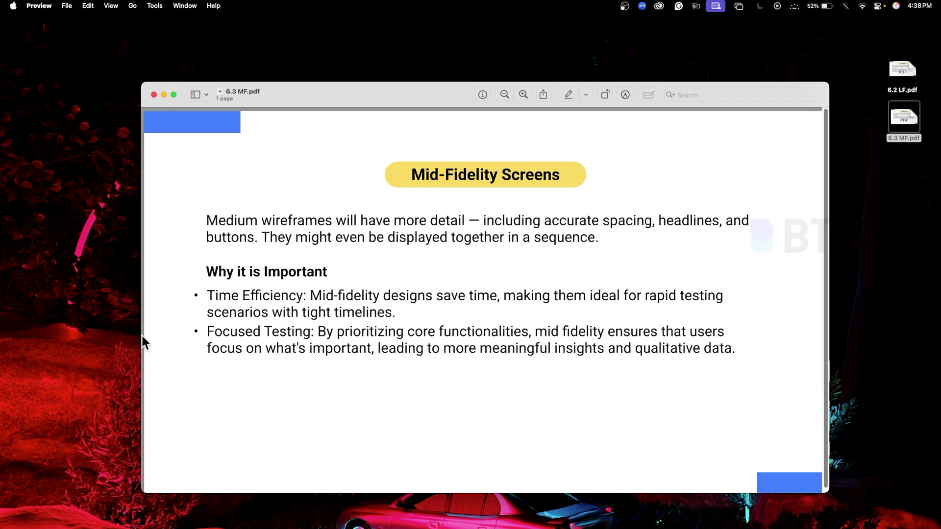
- Minimise the PDF window, switch back to the Figma file in Chrome, and deselect the sketch vectors
click(163, 94)
key(ctrl+Up)
click(559, 39)
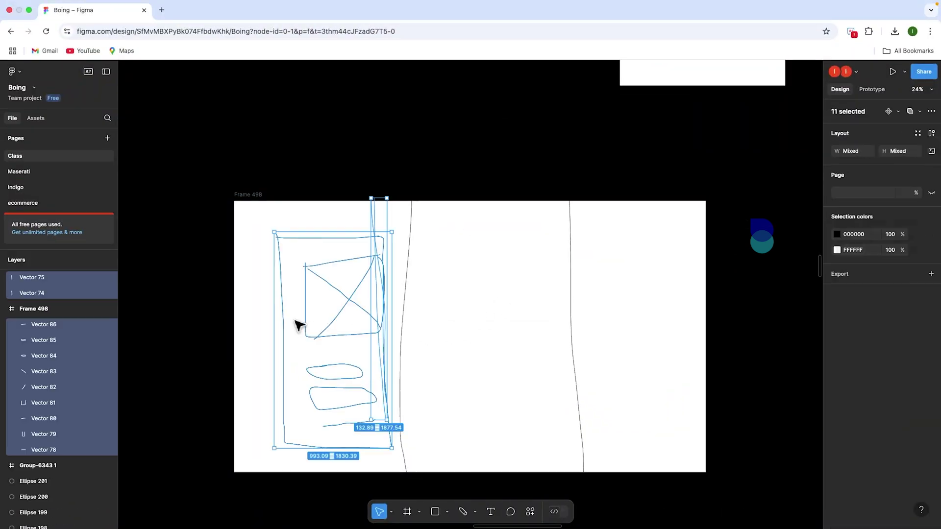
click(397, 301)
click(416, 361)
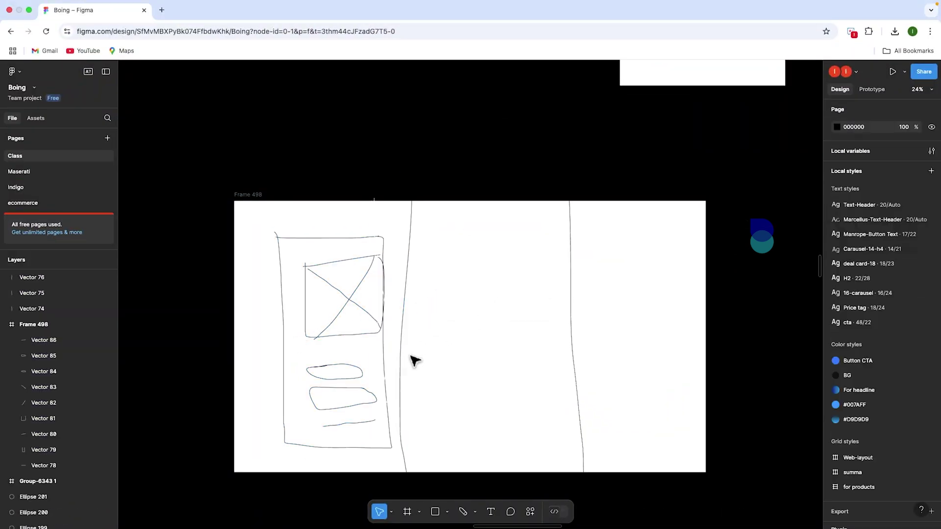
- Insert an iPhone 13 & 14 preset frame, 390 by 844, and place it in the middle column of the large frame
drag(451, 372, 385, 372)
key(f)
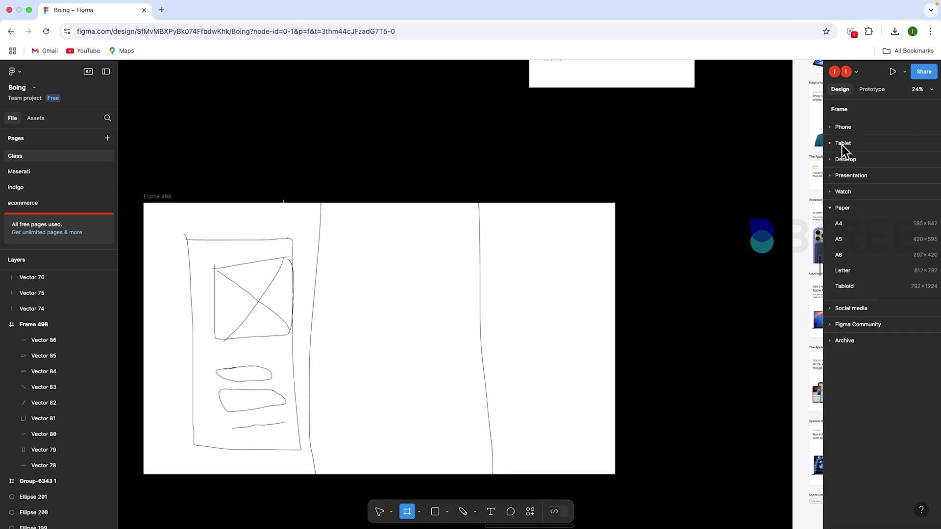
click(844, 128)
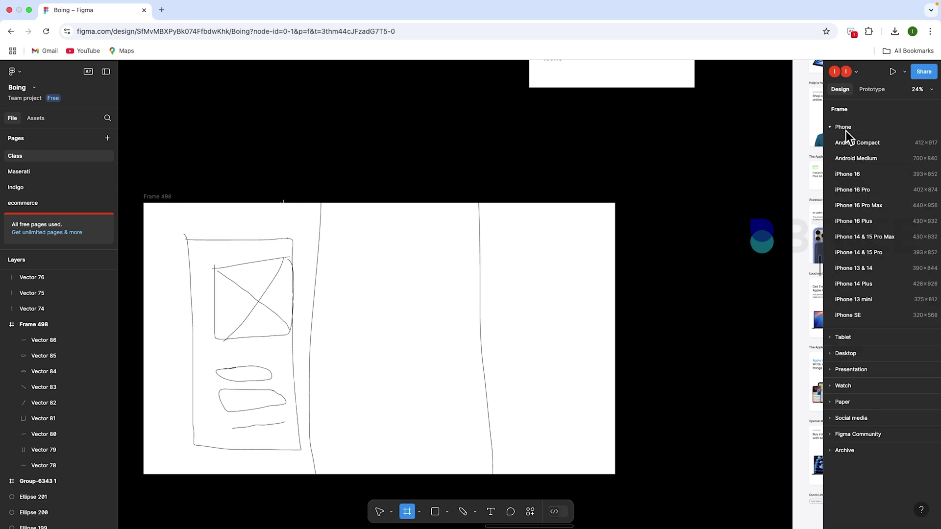
click(869, 269)
drag(647, 279, 400, 321)
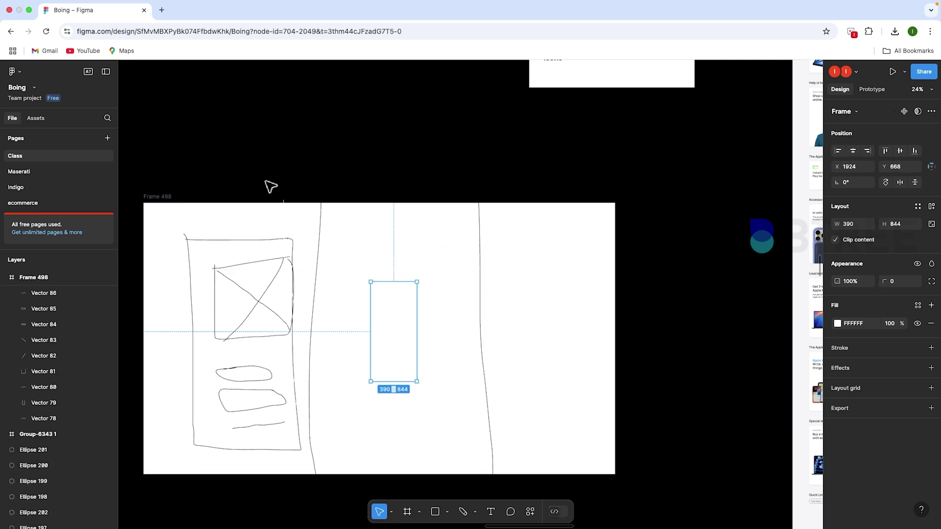
- Set the large background frame's fill to light grey, E1E1E1
click(169, 205)
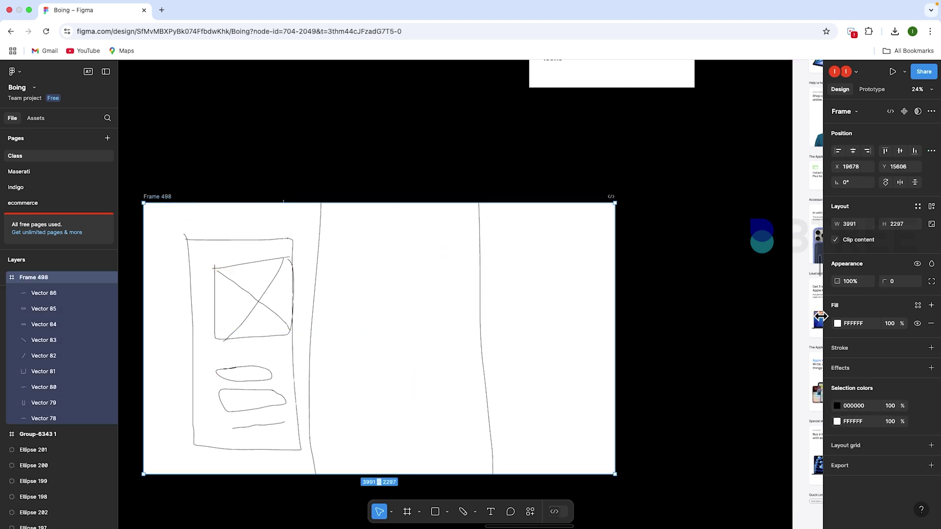
click(837, 324)
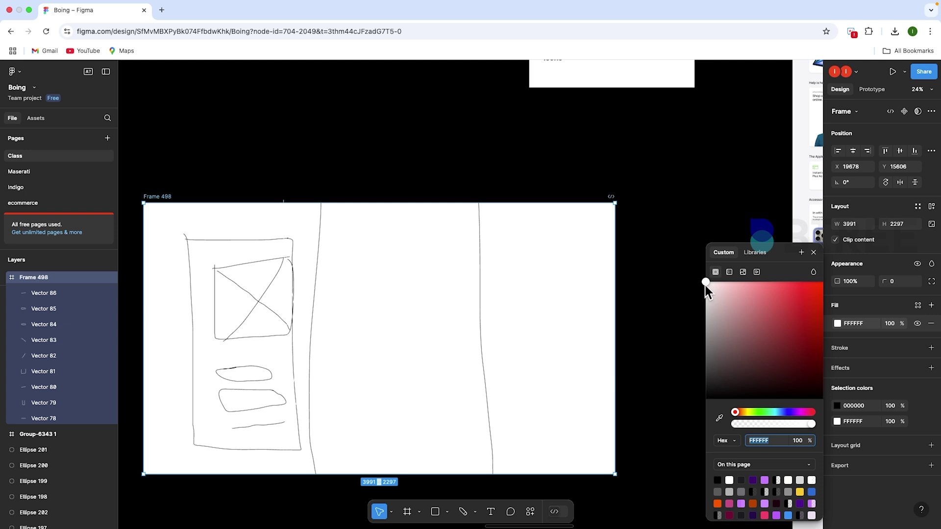
drag(705, 286, 695, 295)
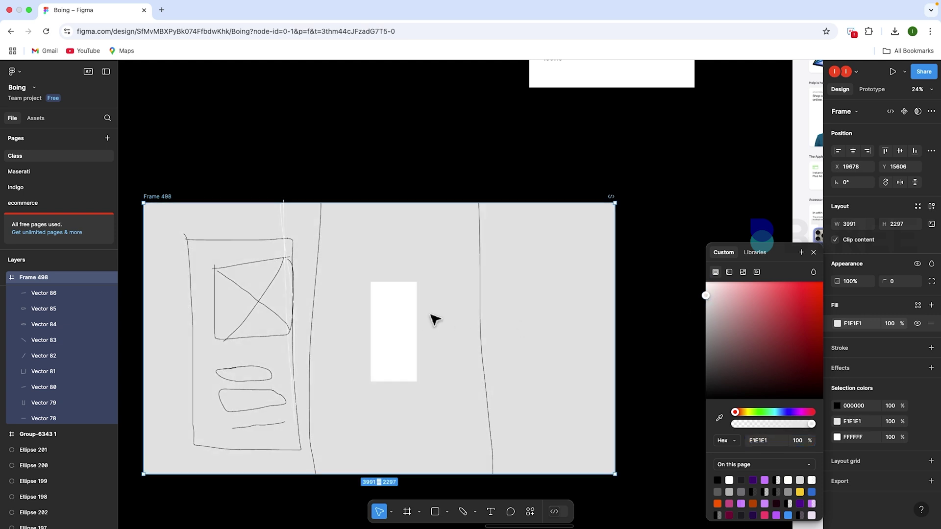
- Enlarge the phone frame proportionally so it takes up about two thirds of the middle column's height
click(387, 378)
mouse_move(417, 381)
mouse_down()
mouse_move(453, 440)
mouse_move(416, 378)
mouse_up()
click(552, 351)
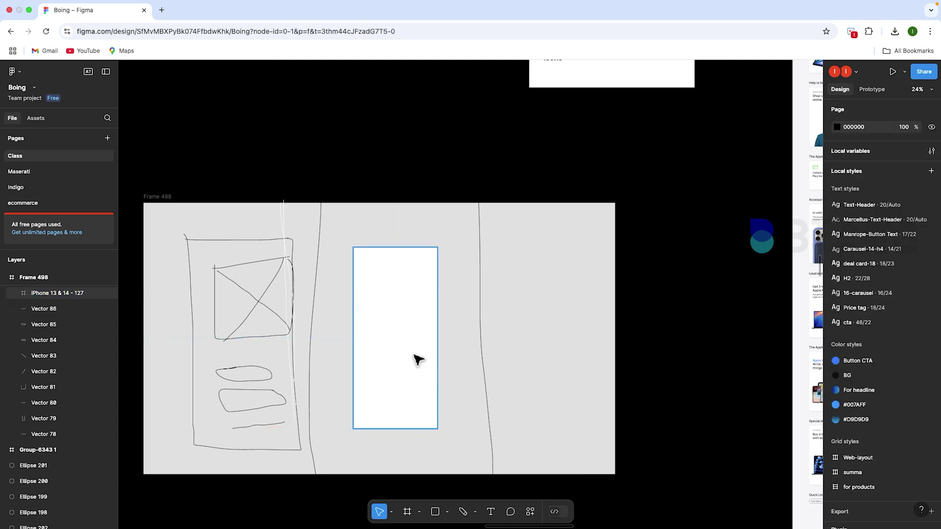
- Draw a grey image placeholder square in the phone frame's upper half, ratio-locked at 435 by 435 with corner radius 12
key(r)
mouse_move(374, 288)
mouse_down()
mouse_move(411, 336)
mouse_move(405, 316)
mouse_up()
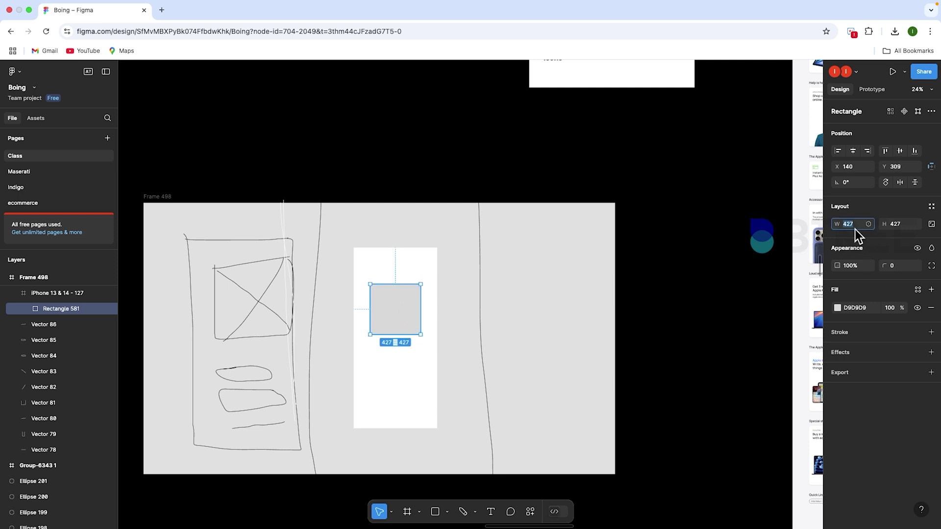
click(931, 224)
key(Up)
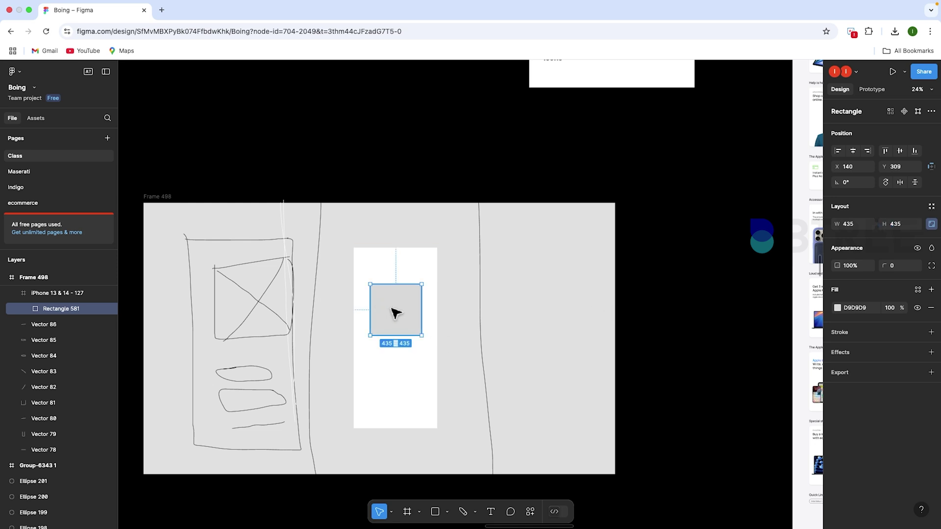
drag(392, 315, 395, 313)
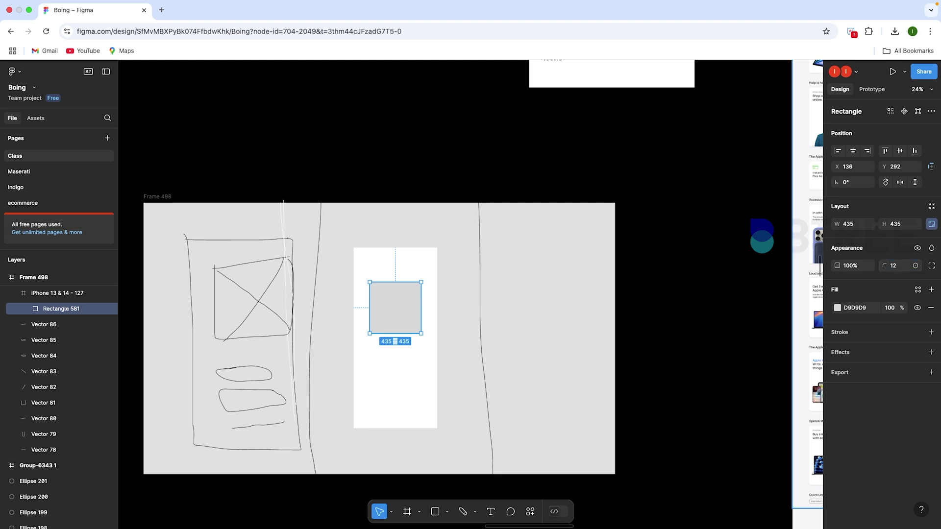
click(552, 306)
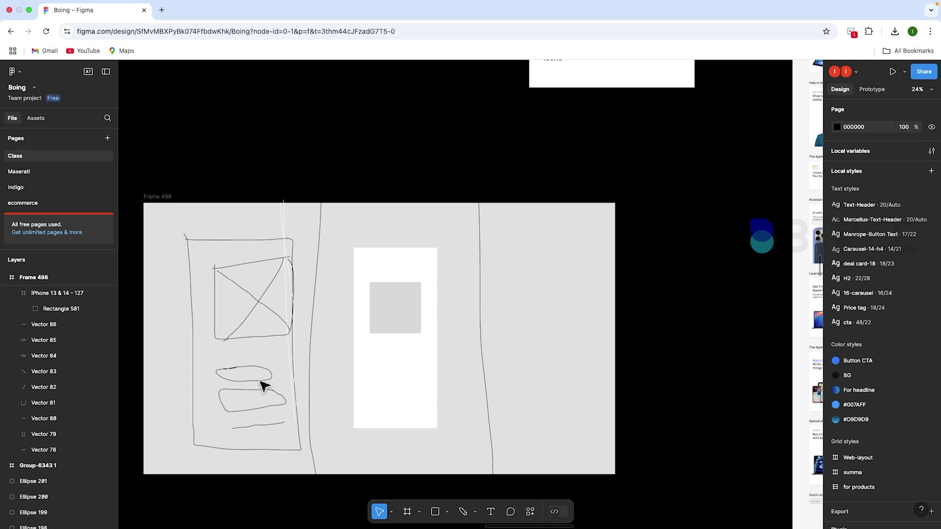
- Draw a grey 435 by 100 bar with corner radius 6 below the image placeholder, and shift the phone frame slightly up
key(r)
click(376, 362)
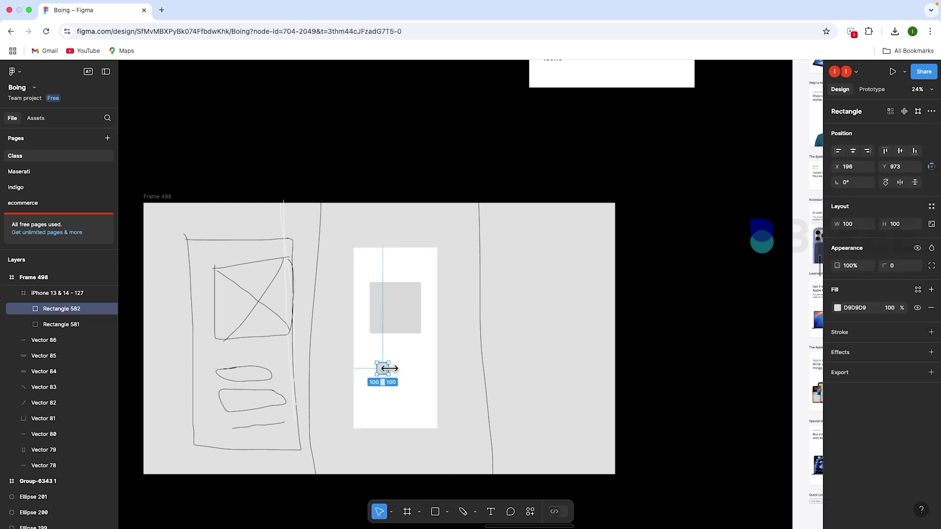
mouse_move(388, 369)
mouse_down()
mouse_move(422, 369)
mouse_move(367, 369)
mouse_move(385, 369)
mouse_up()
click(498, 374)
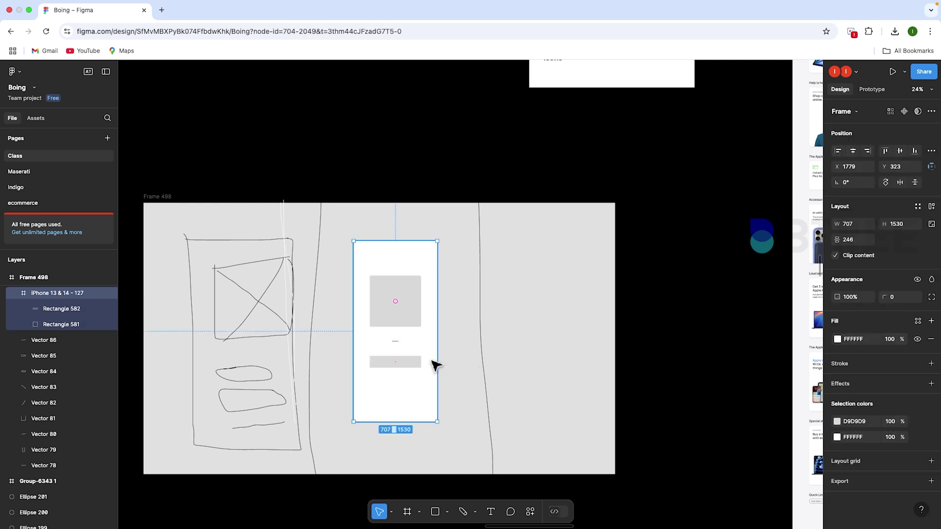
key(Escape)
click(401, 366)
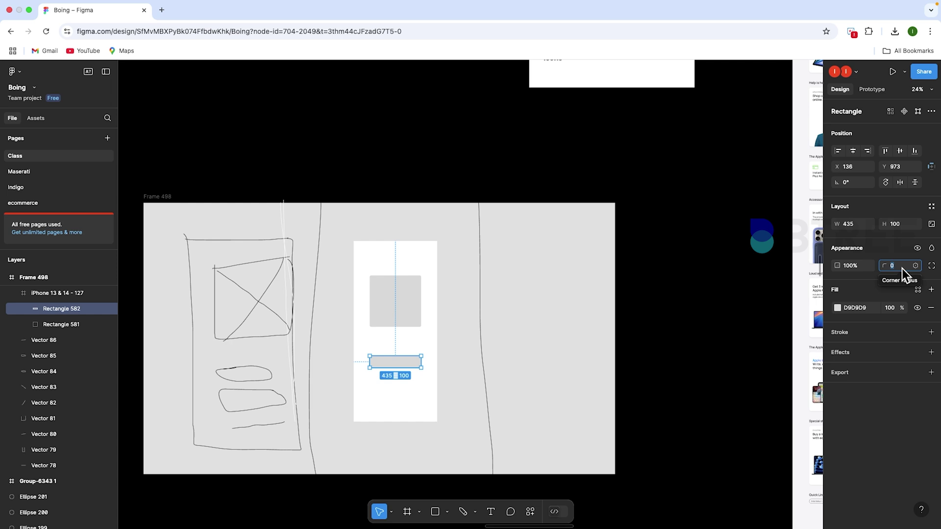
text(6)
key(Return)
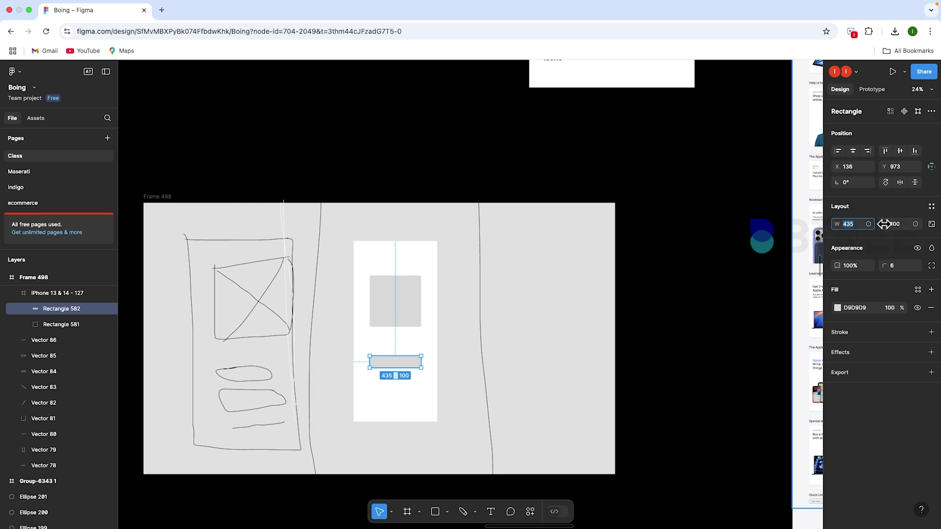
- Try a height of 80 and other heights for the grey bar, and set it back to 100
click(899, 228)
text(80)
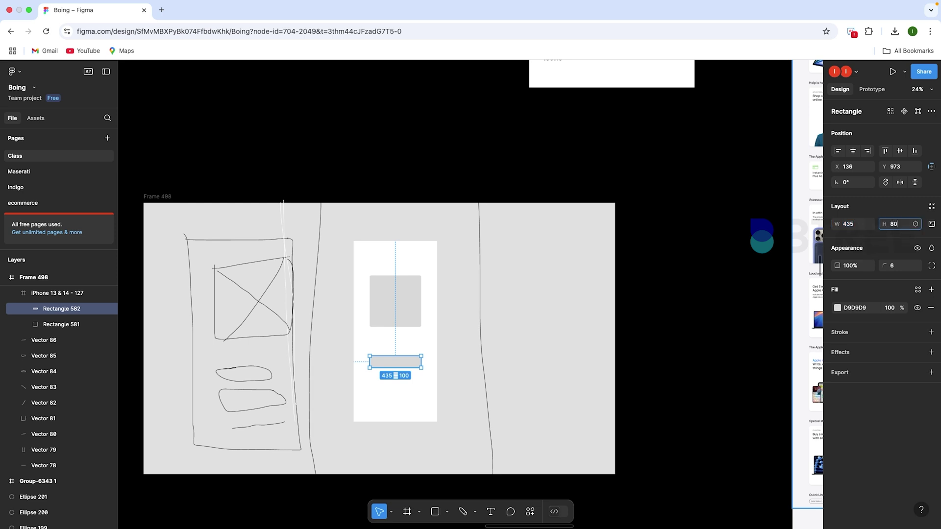
key(Return)
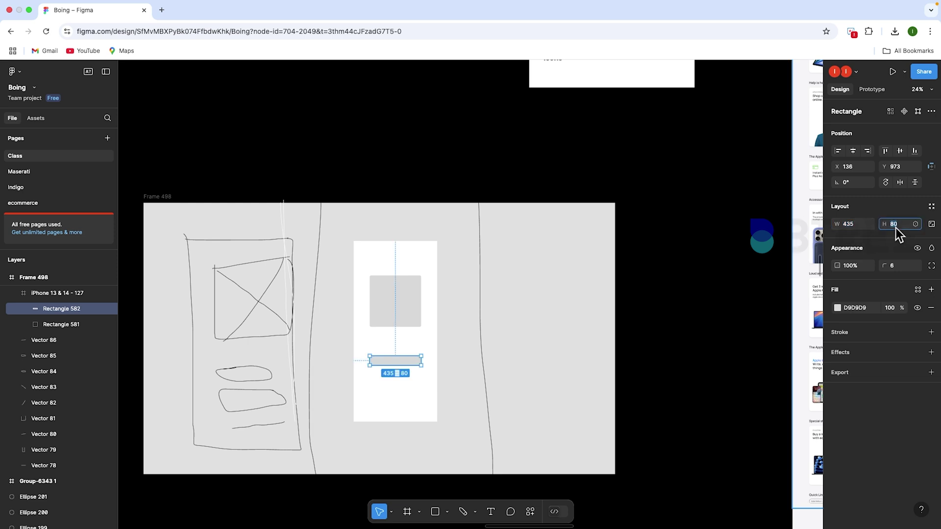
key(super+z)
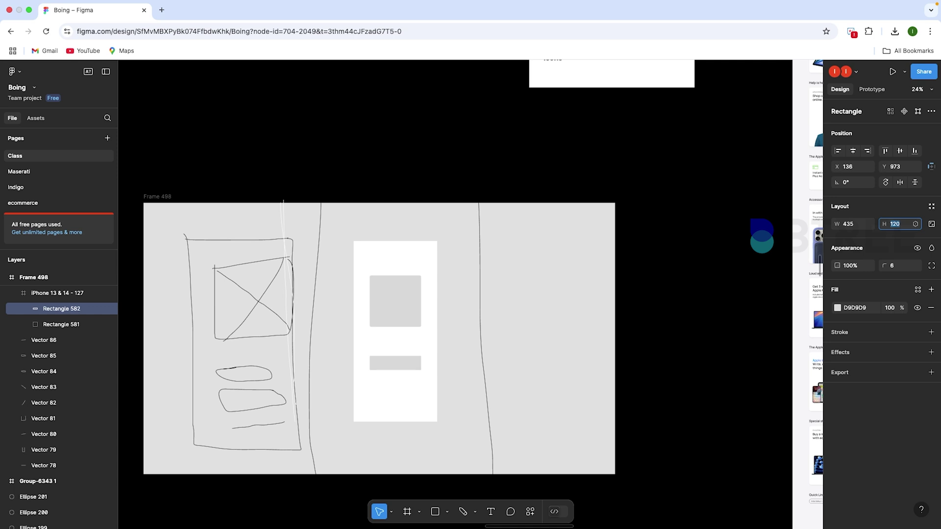
key(Down)
key(Down)
scroll(440, 375, up, 1)
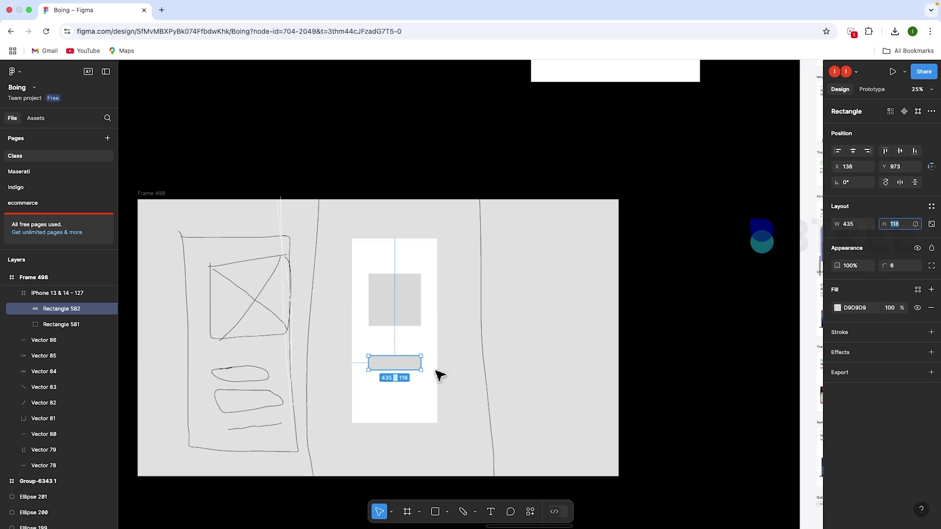
text(100)
key(Return)
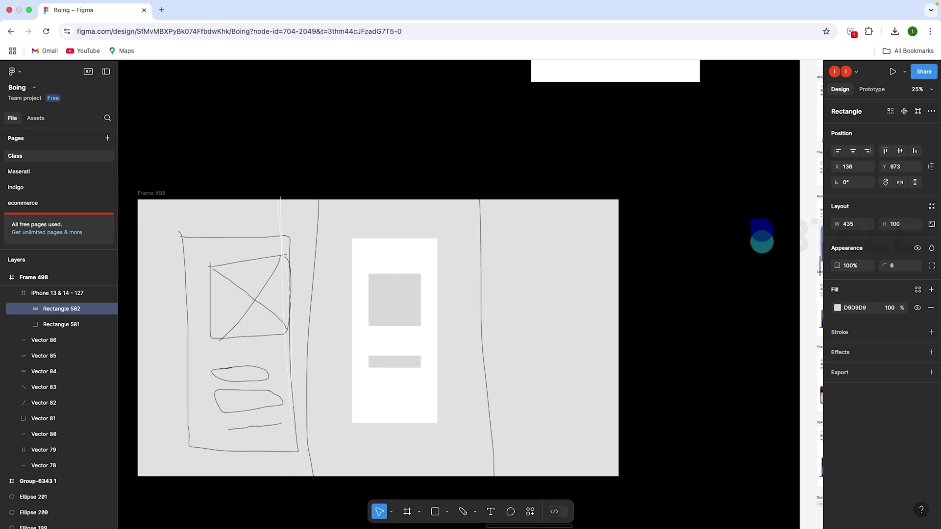
- Duplicate the 435 by 100 bar directly below itself with a gap of 40, and select both bars
scroll(414, 373, up, 1)
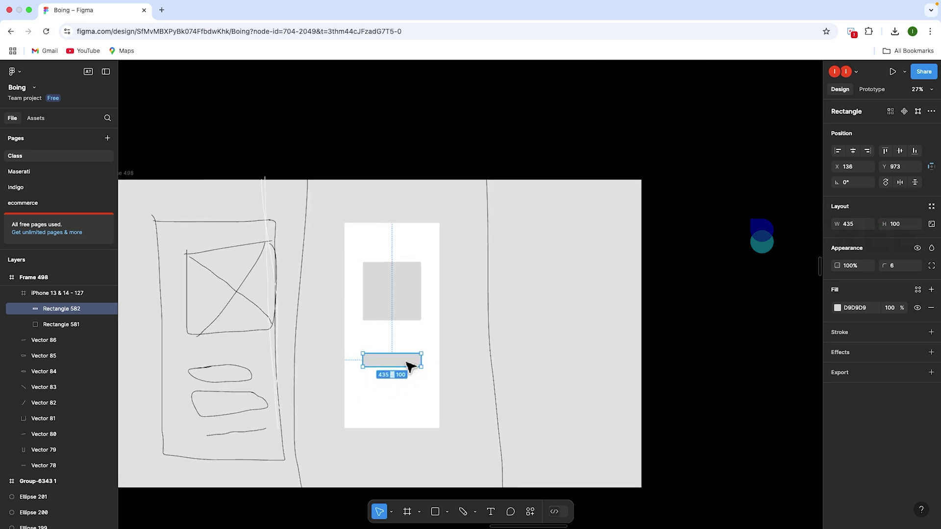
drag(404, 359, 406, 377)
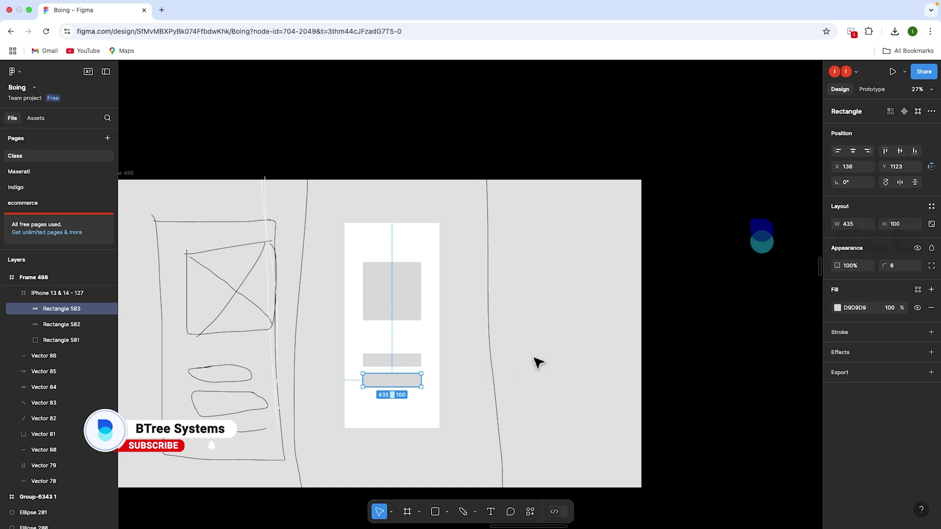
shift+click(396, 363)
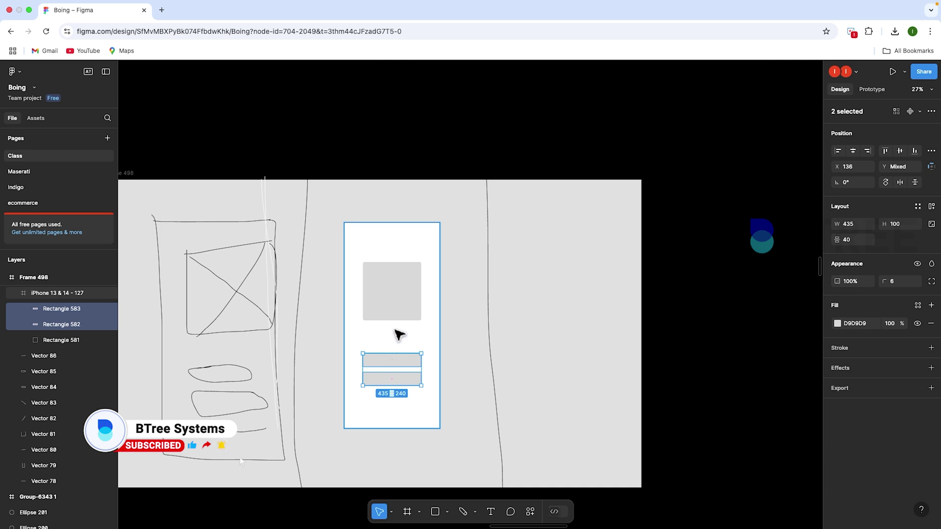
- Include the image placeholder in the selection and space it and the two bars evenly with vertical gaps of 150
shift+click(399, 314)
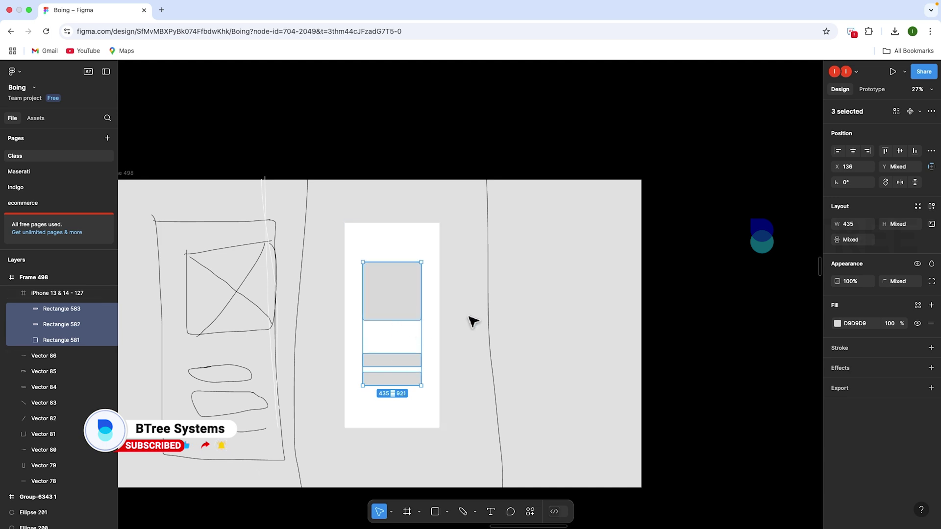
click(869, 240)
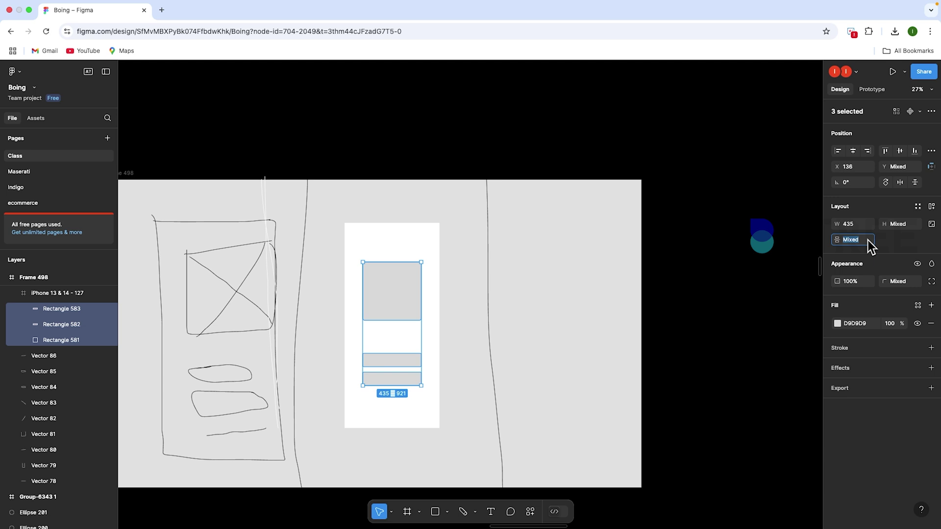
text(60)
key(Return)
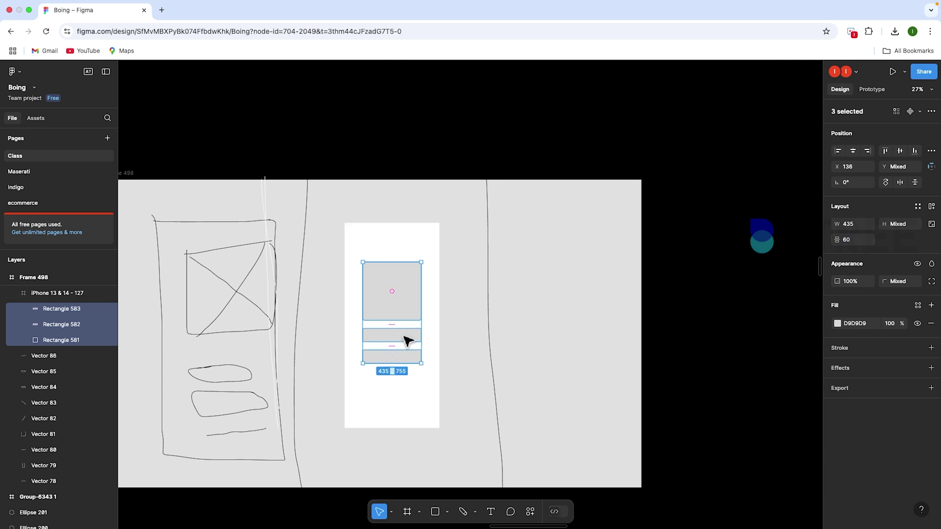
drag(395, 325, 400, 332)
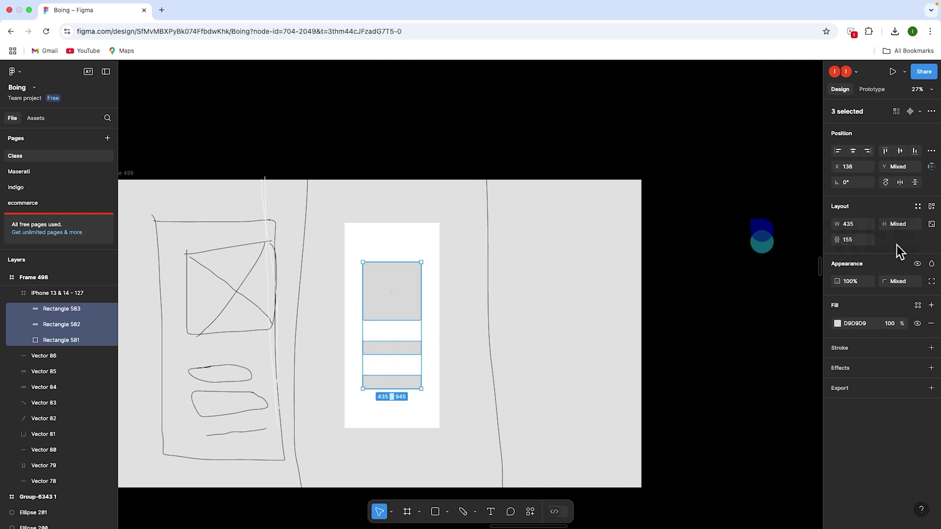
key(Down)
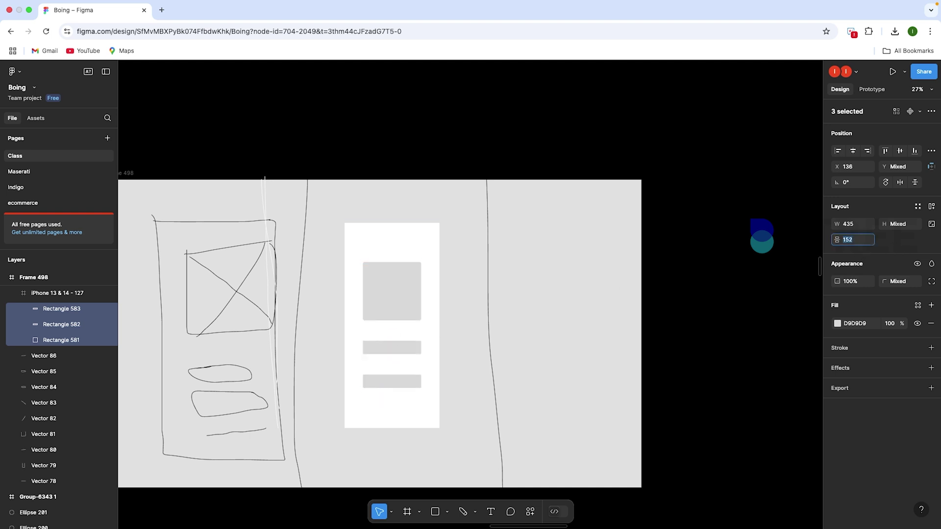
click(558, 340)
click(407, 384)
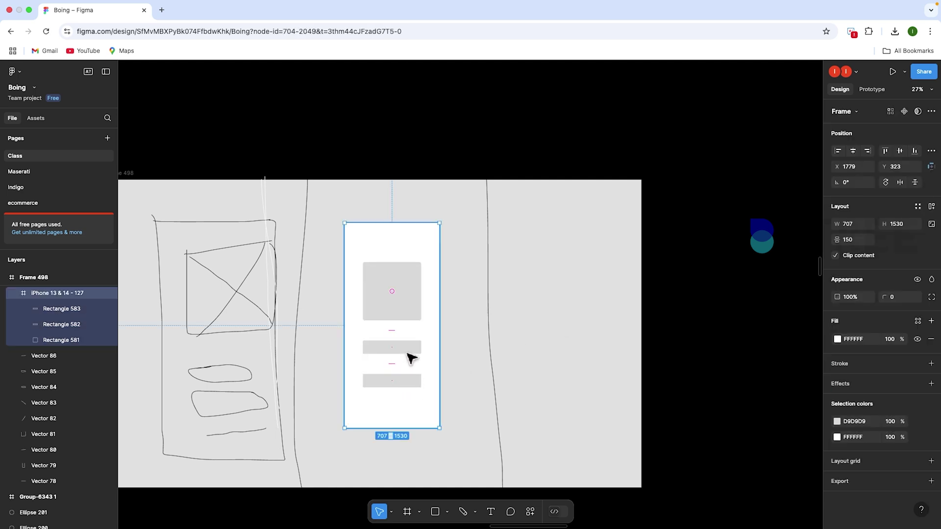
click(528, 328)
- Move the lower bar closer to the upper bar and set the vertical gap between the two bars to 60
click(401, 382)
click(401, 382)
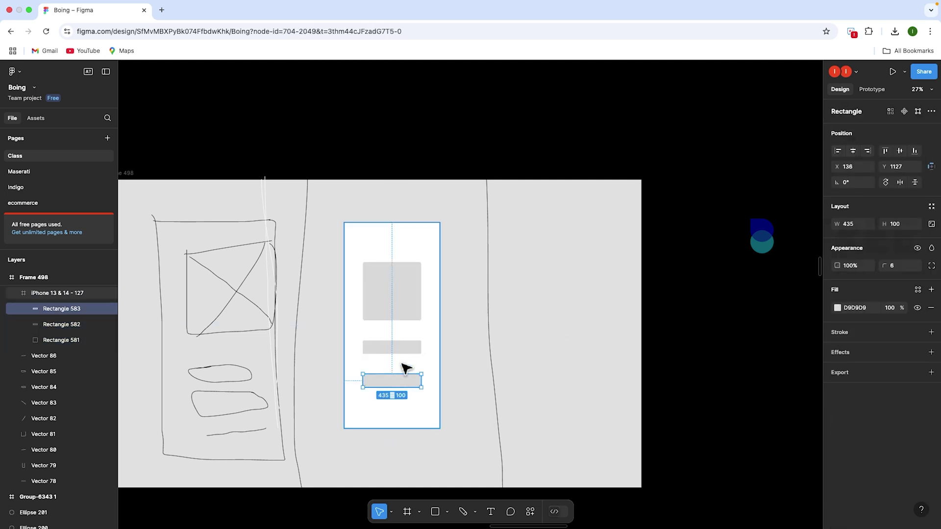
drag(407, 377, 406, 365)
shift+click(412, 351)
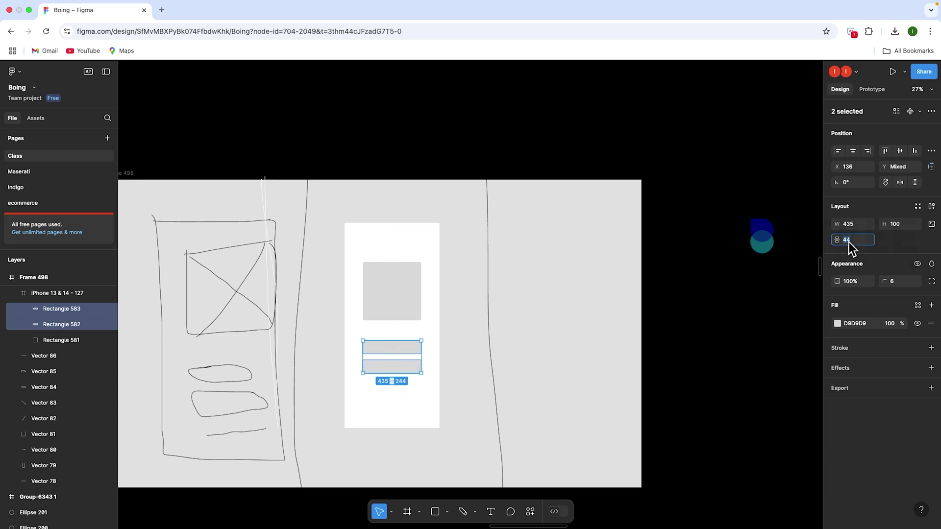
text(60)
key(Return)
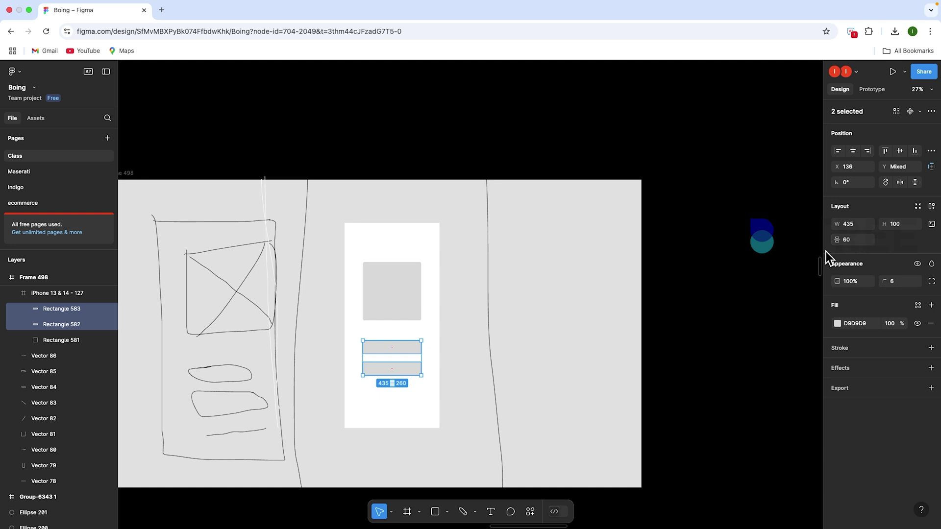
click(559, 360)
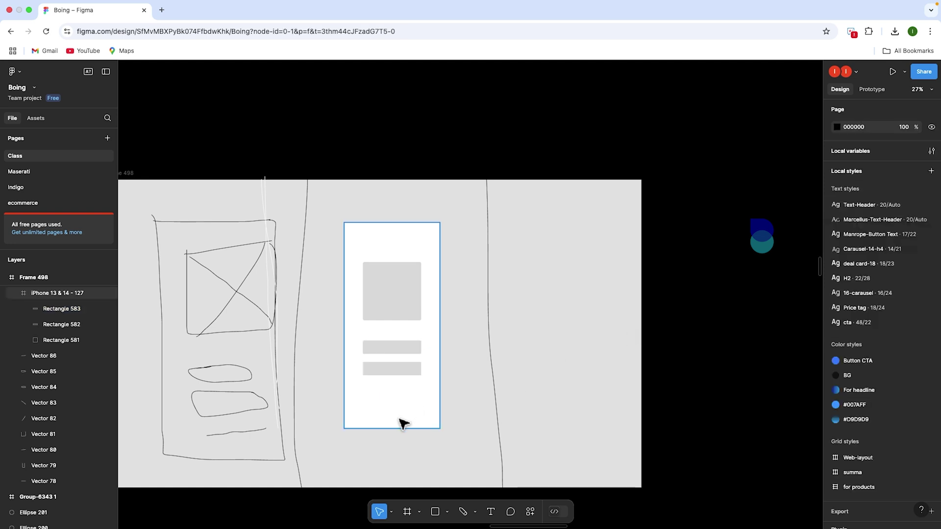
key(l)
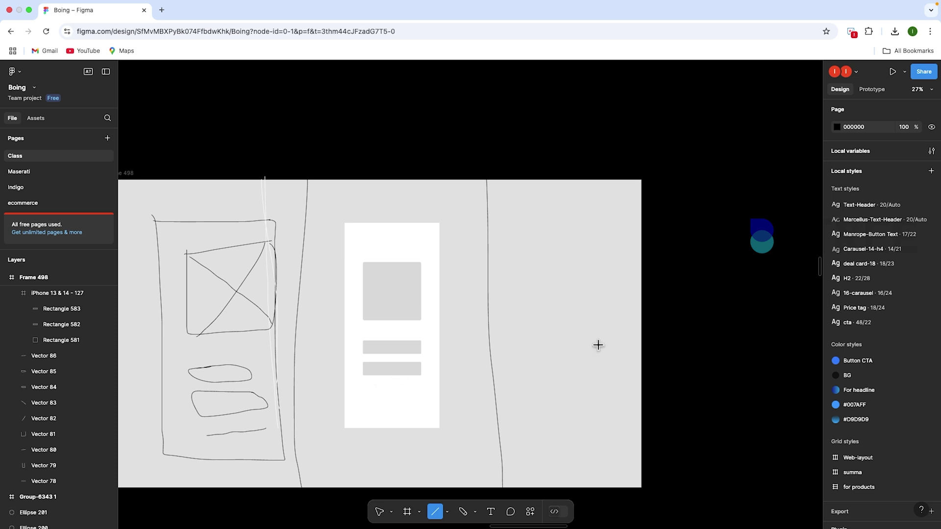
drag(561, 326, 619, 398)
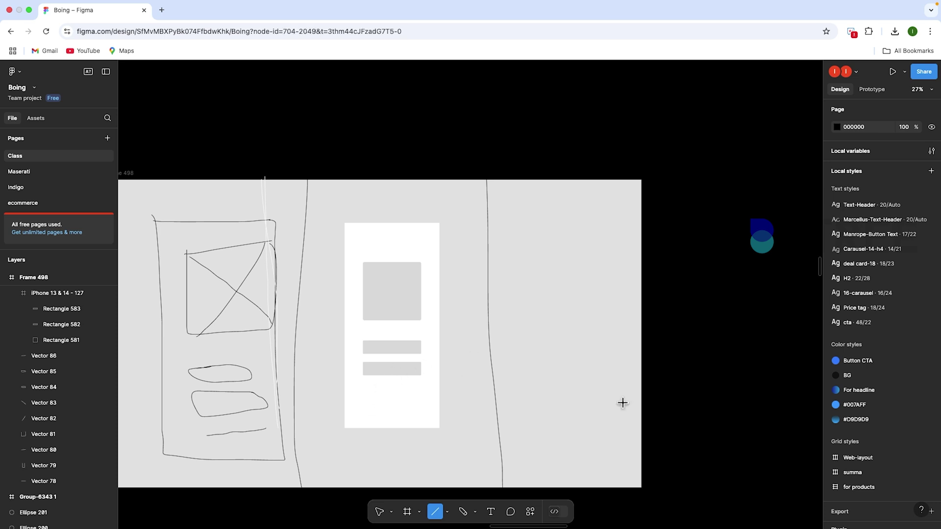
key(BackSpace)
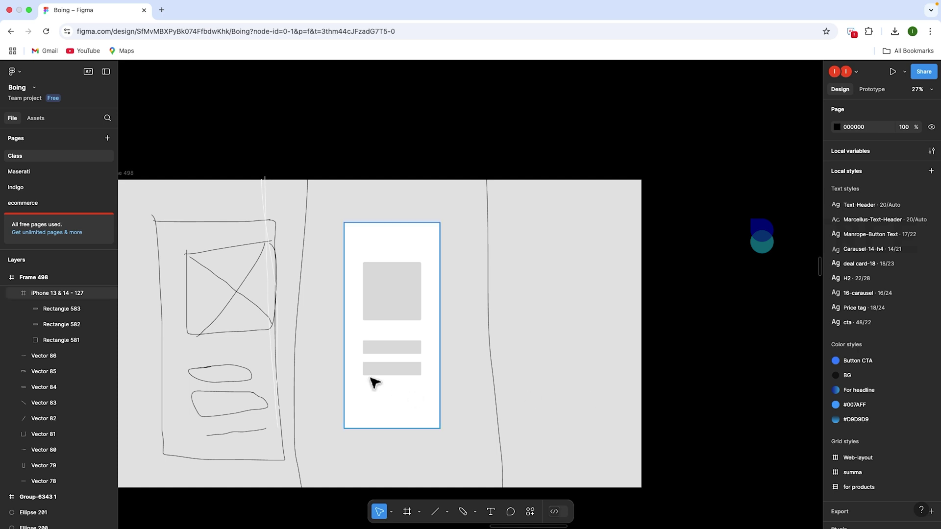
- Duplicate the lower bar beneath itself and reduce the copy's height to make a thin strip of the same width
click(397, 374)
click(398, 375)
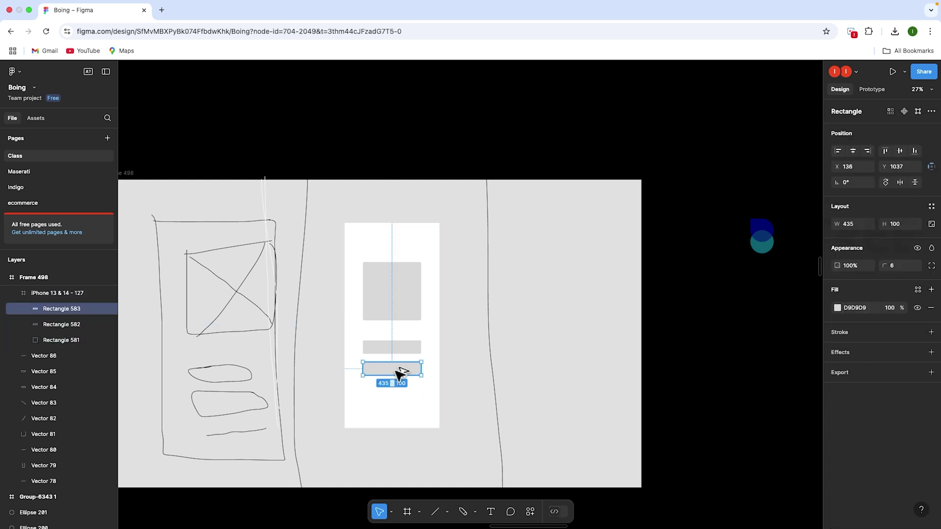
mouse_move(398, 375)
mouse_down()
mouse_move(399, 395)
mouse_move(398, 387)
mouse_up()
click(567, 338)
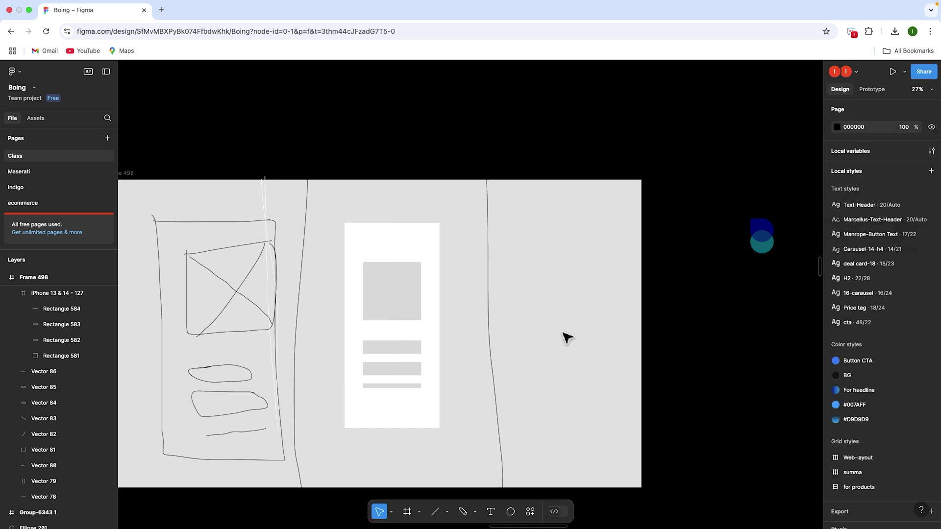
- Set the vertical gap between the lower bar and the thin strip to 80
click(391, 376)
shift+click(400, 386)
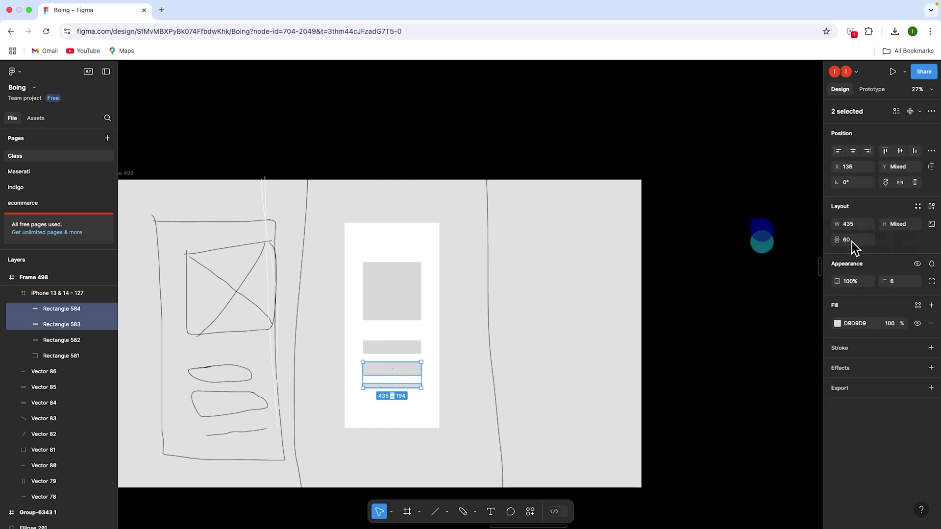
key(shift+Up)
key(shift+Up)
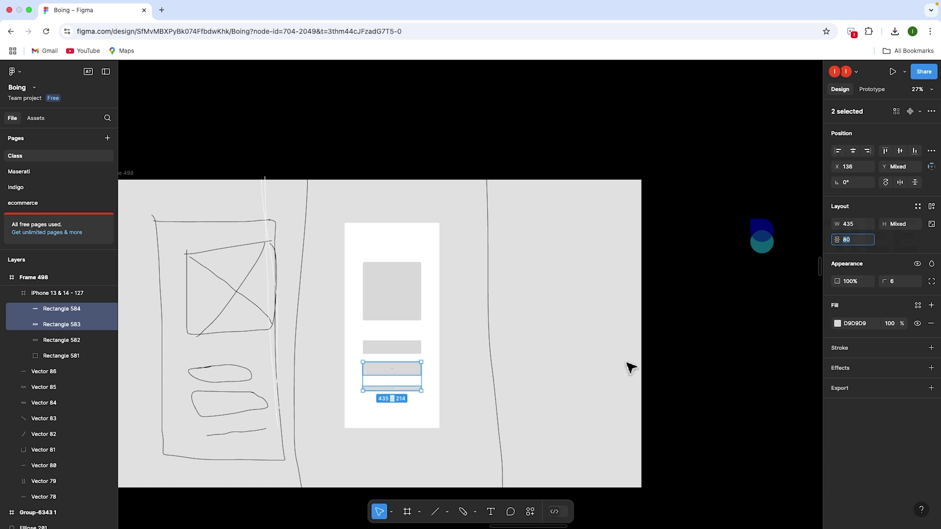
click(591, 379)
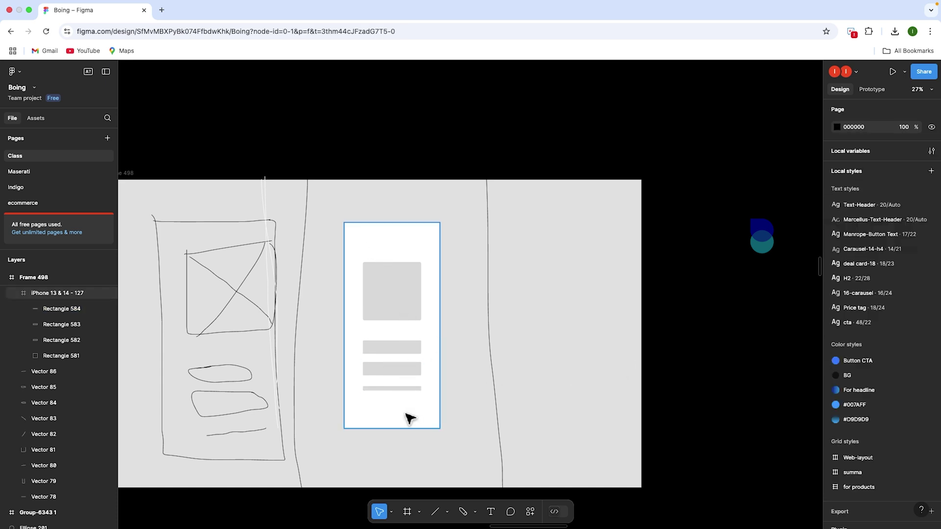
- Delete the thin grey strip beneath the two bars in the phone frame
scroll(410, 418, up, 5)
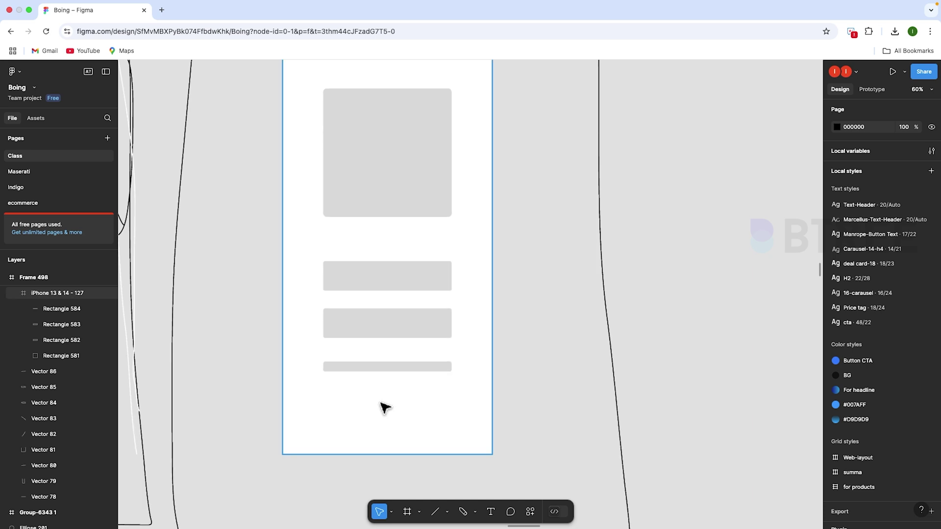
scroll(384, 416, up, 3)
drag(383, 457, 292, 435)
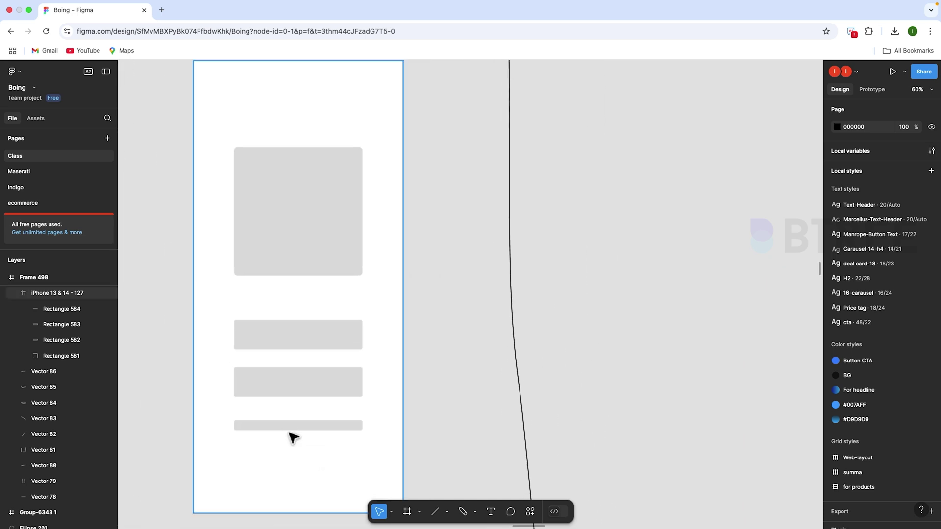
click(296, 430)
key(Delete)
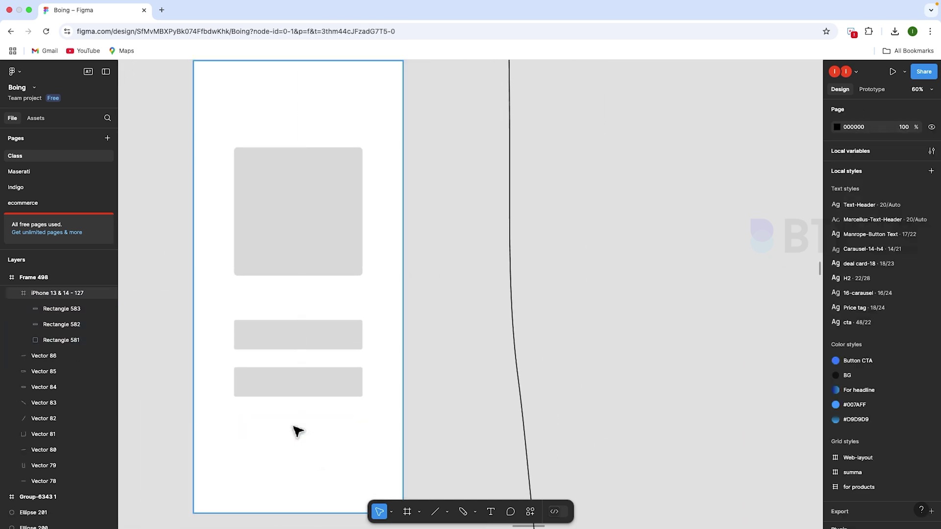
- Add the text "Forgot Password?" below the two bars in the phone frame
key(t)
click(311, 458)
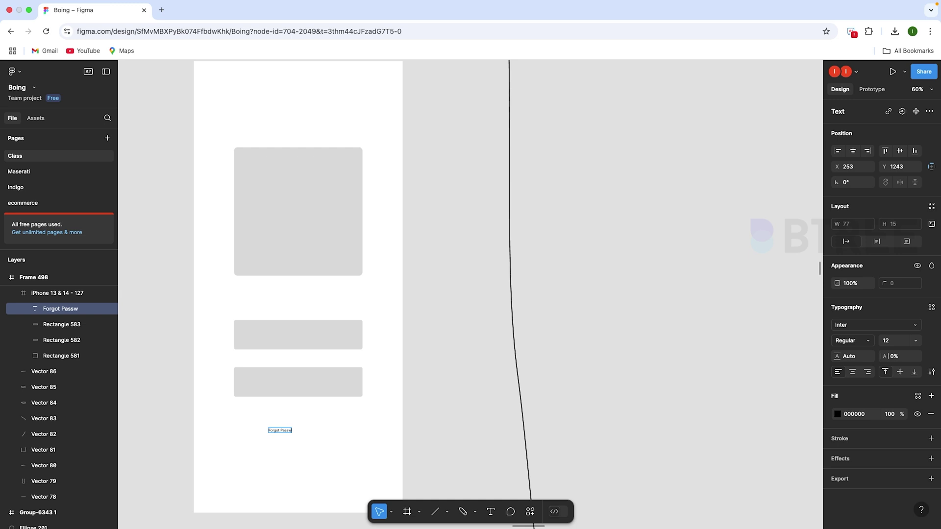
key(Escape)
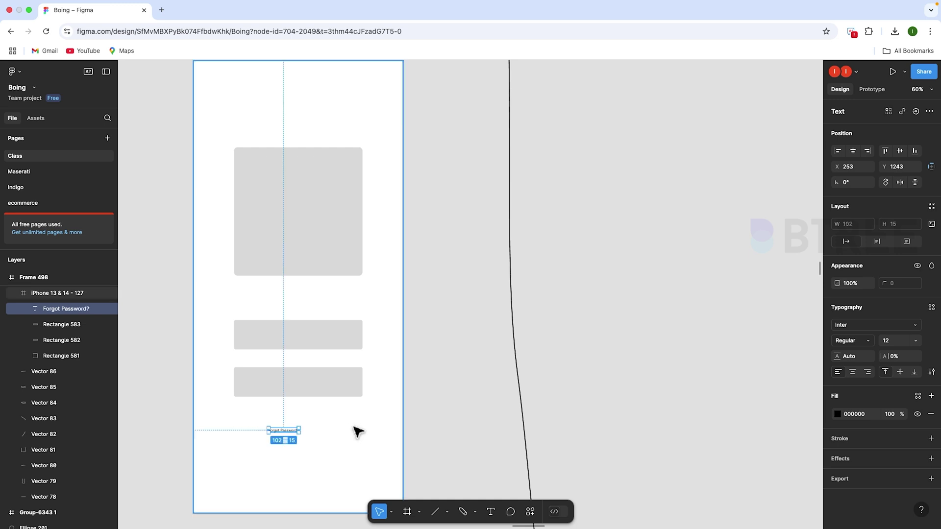
- Set the "Forgot Password?" text size to 32 and centre it horizontally beneath the lower bar
click(915, 340)
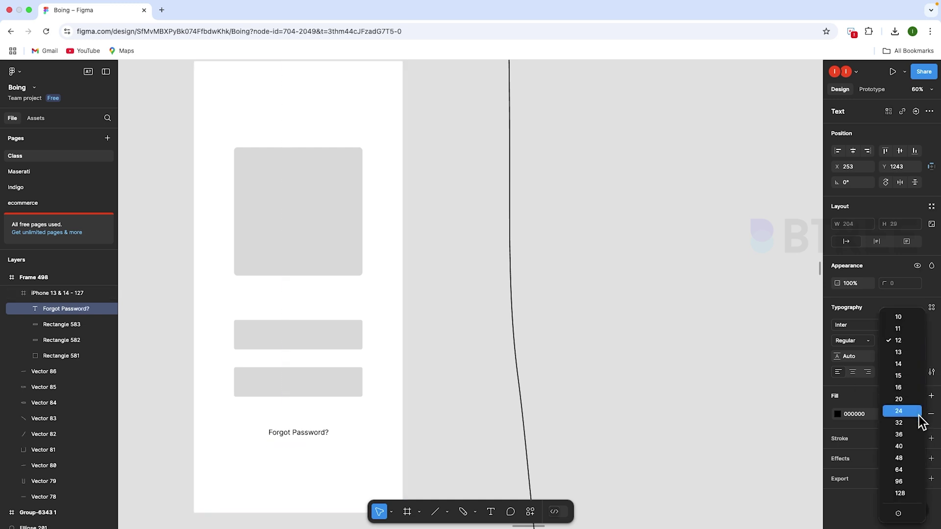
click(899, 422)
drag(297, 437, 288, 434)
- Set the vertical gap between the lower bar and the "Forgot Password?" text to 80
shift+click(306, 390)
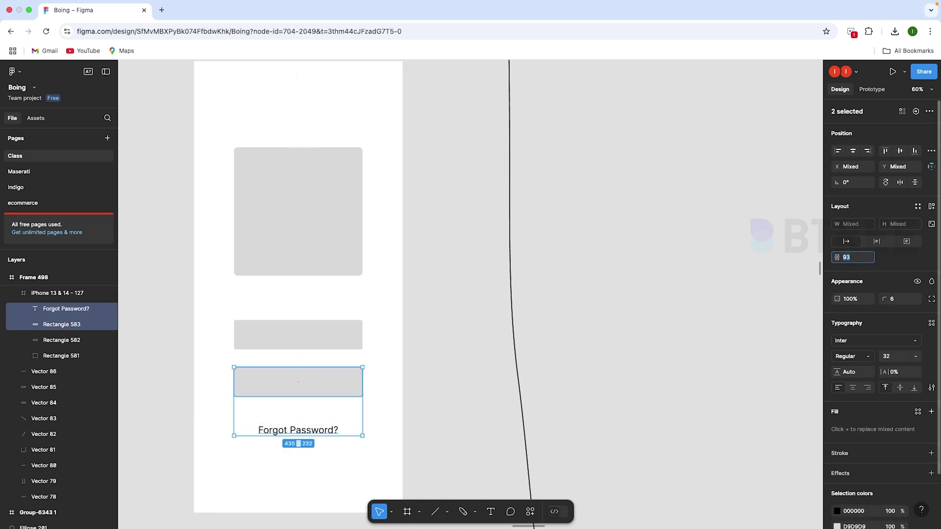
text(80)
key(Return)
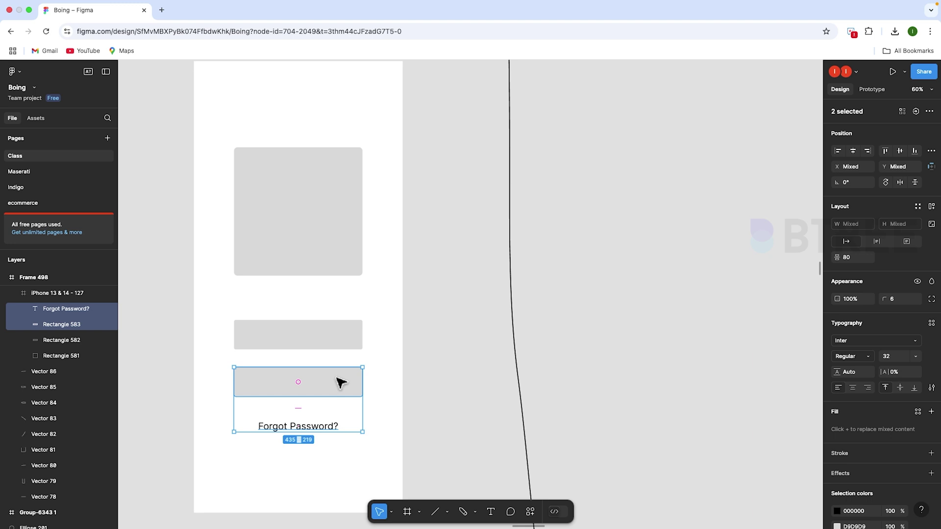
click(504, 357)
- Duplicate the "Forgot Password?" text onto the lower bar and change the copy to "Signup"
click(314, 431)
click(314, 431)
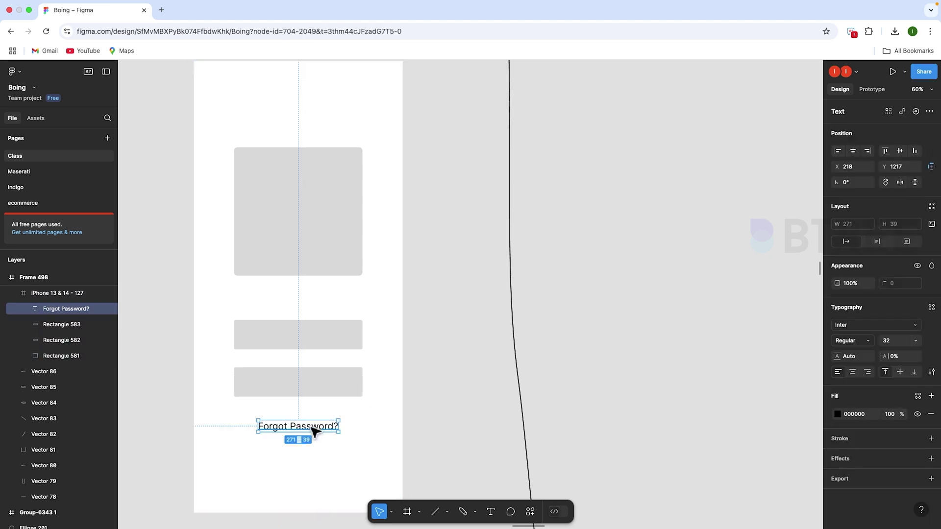
drag(314, 392, 314, 384)
double_click(310, 381)
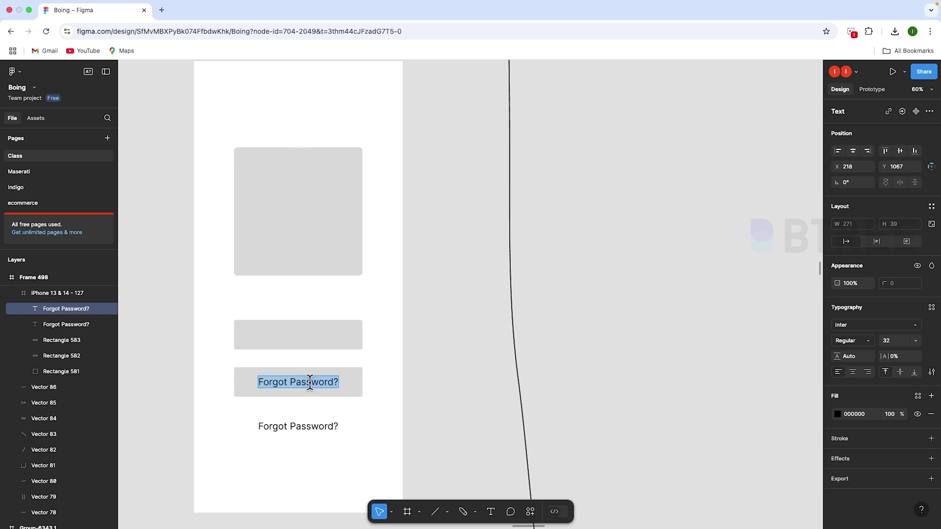
text(Signup)
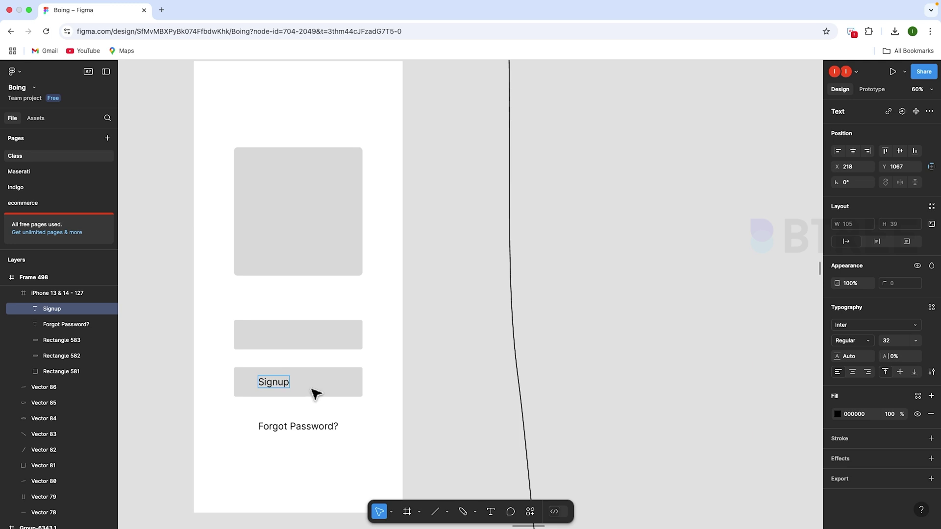
key(Escape)
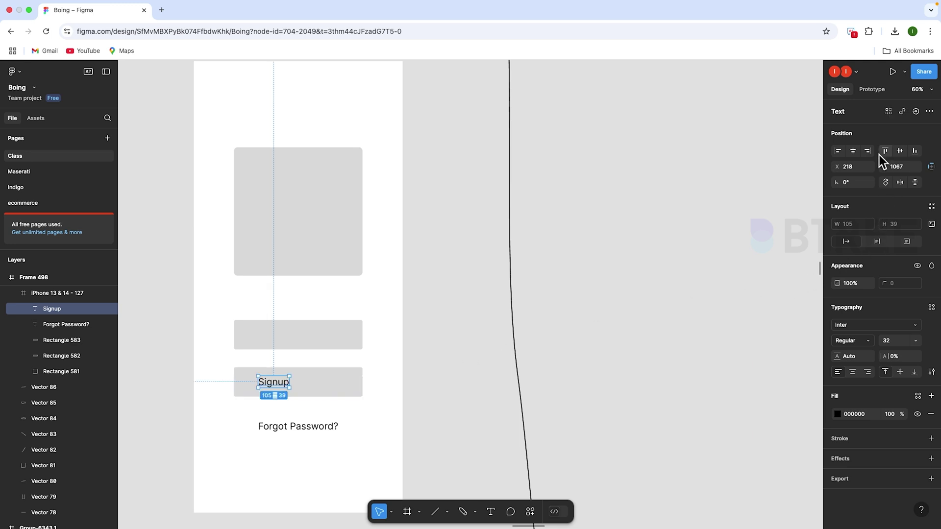
- Centre the "Signup" label horizontally in the phone frame, keeping its height on the lower bar
click(854, 151)
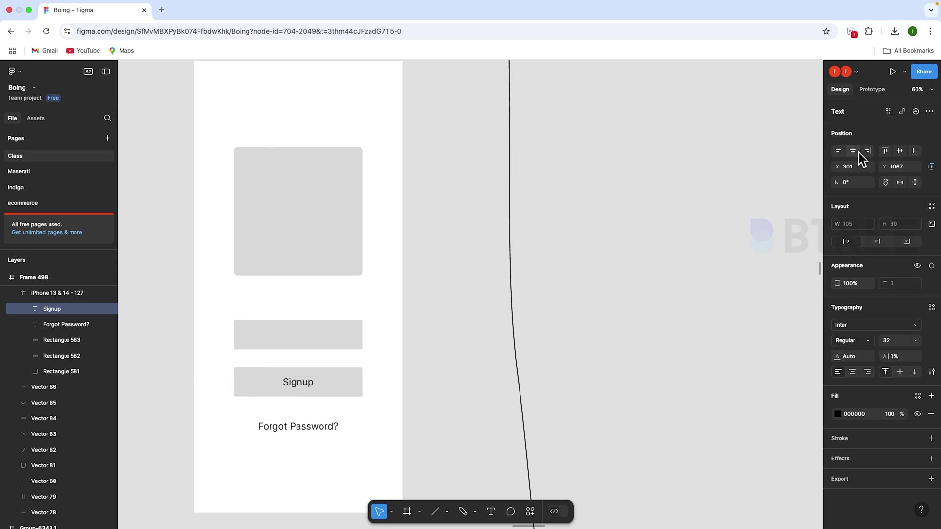
click(899, 152)
key(ctrl+z)
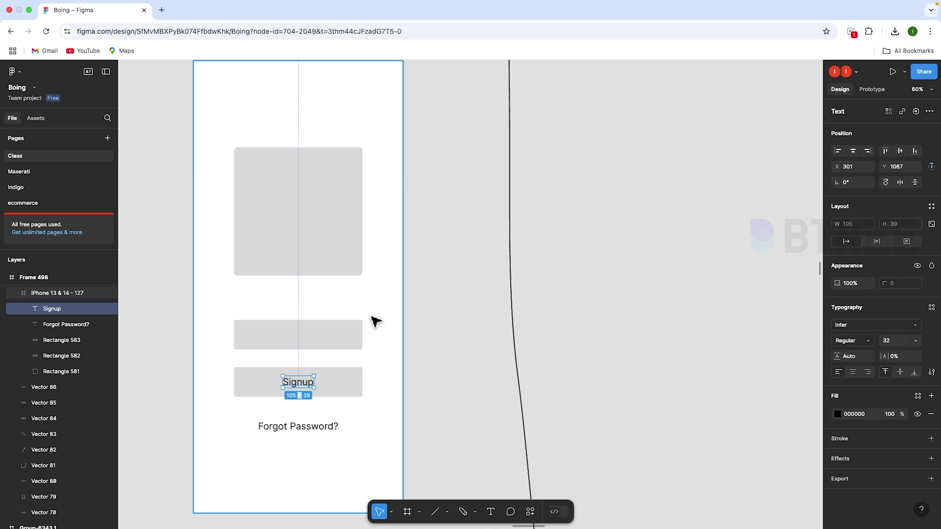
click(399, 391)
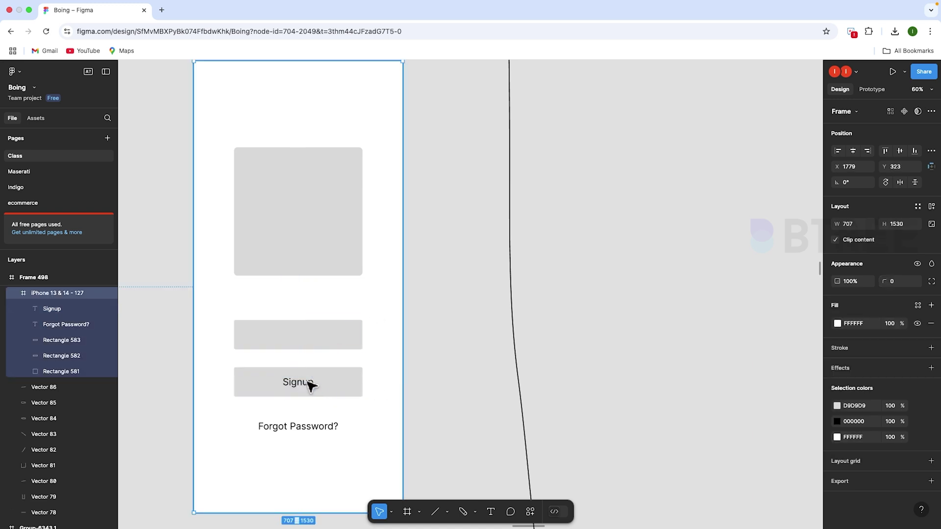
- Duplicate the "Signup" label onto the upper bar and change the copy to "Login"
click(310, 384)
alt+drag(310, 384, 309, 342)
double_click(306, 337)
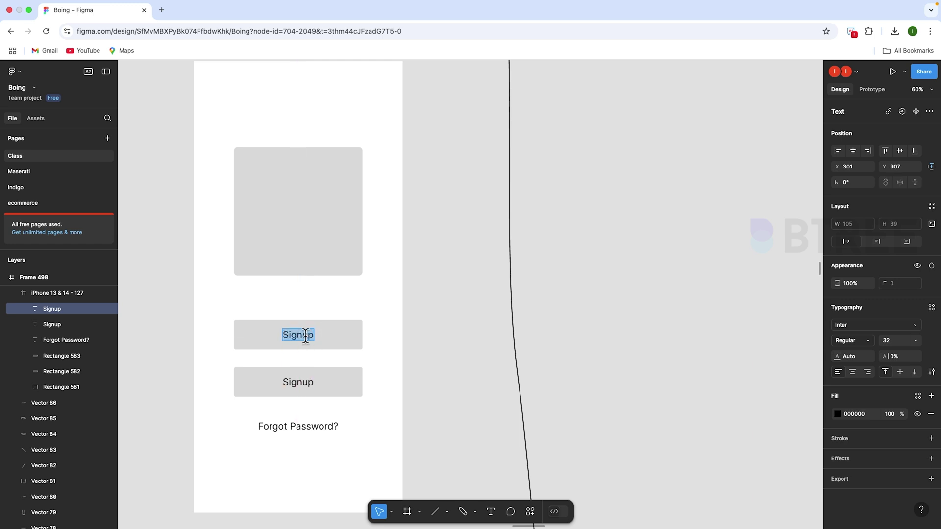
text(Login)
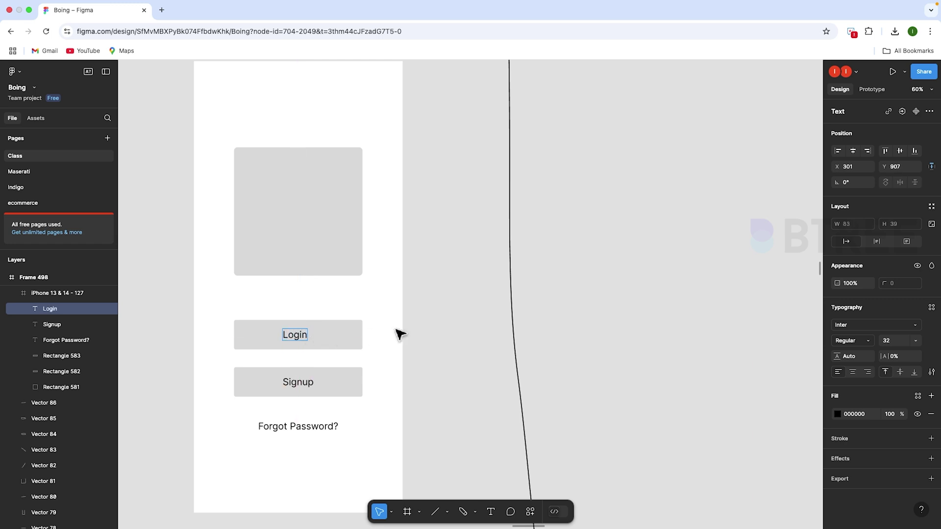
key(Escape)
- Centre the "Login" label horizontally and vertically on the upper bar
shift+click(351, 333)
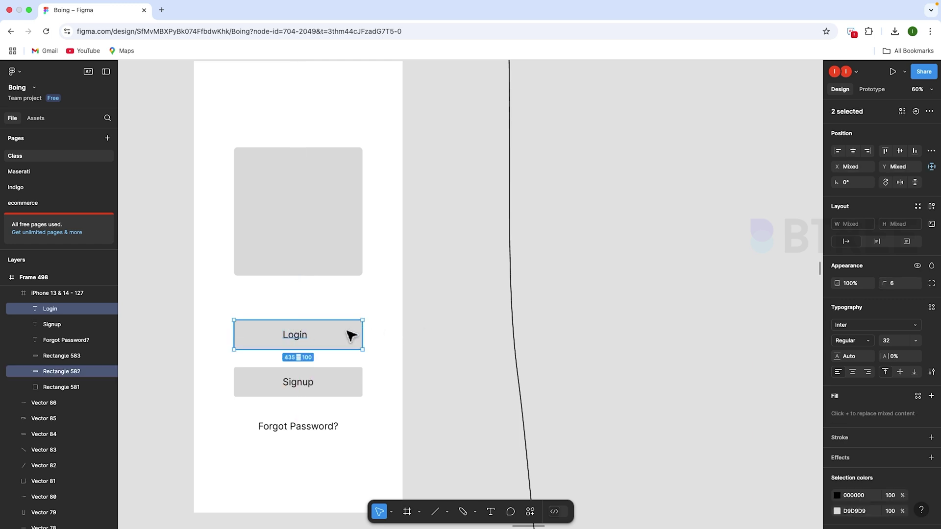
click(853, 151)
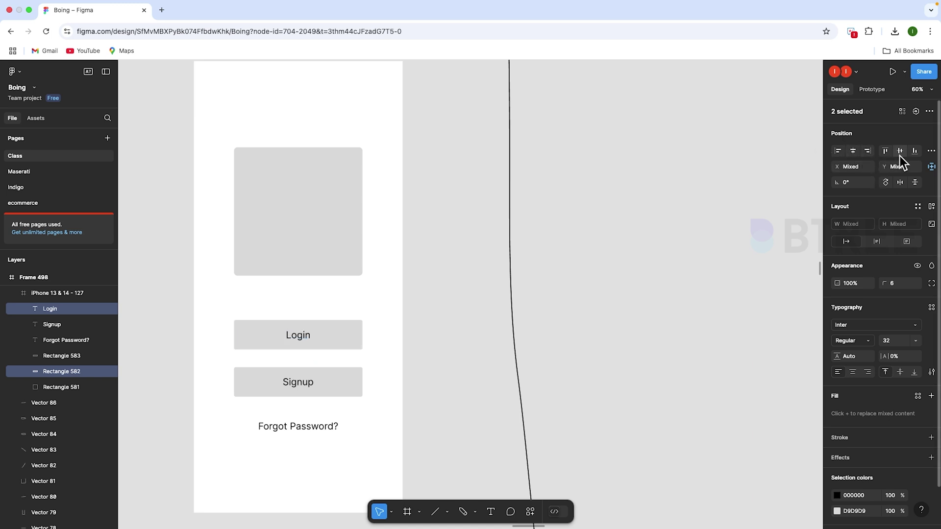
click(664, 295)
scroll(595, 367, down, 3)
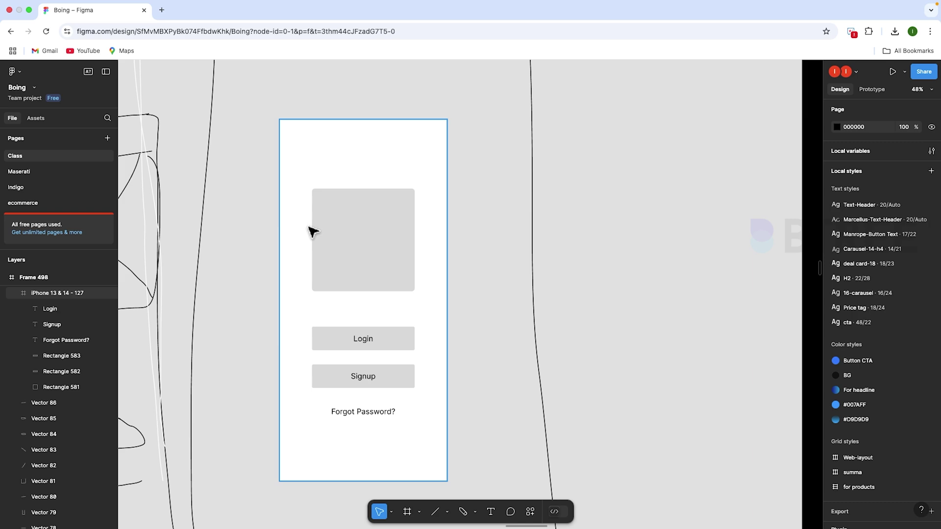
key(ctrl+Up)
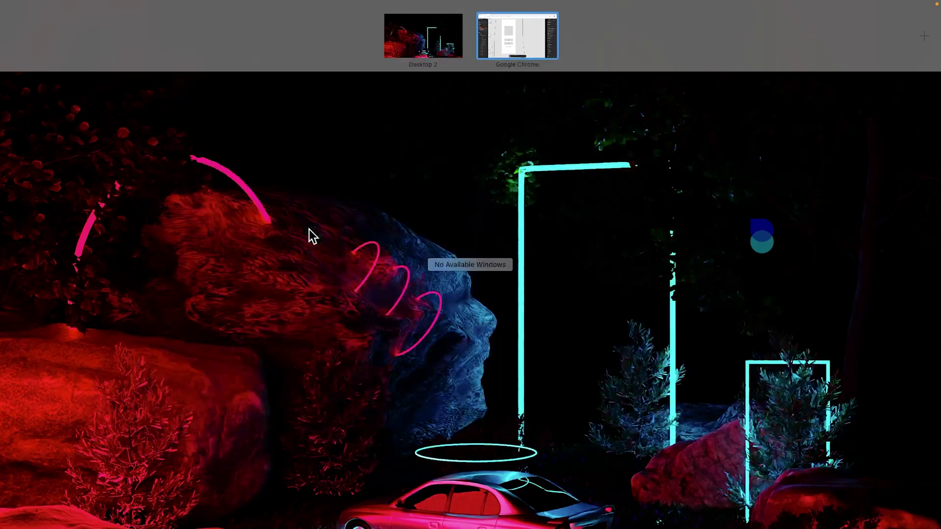
click(499, 208)
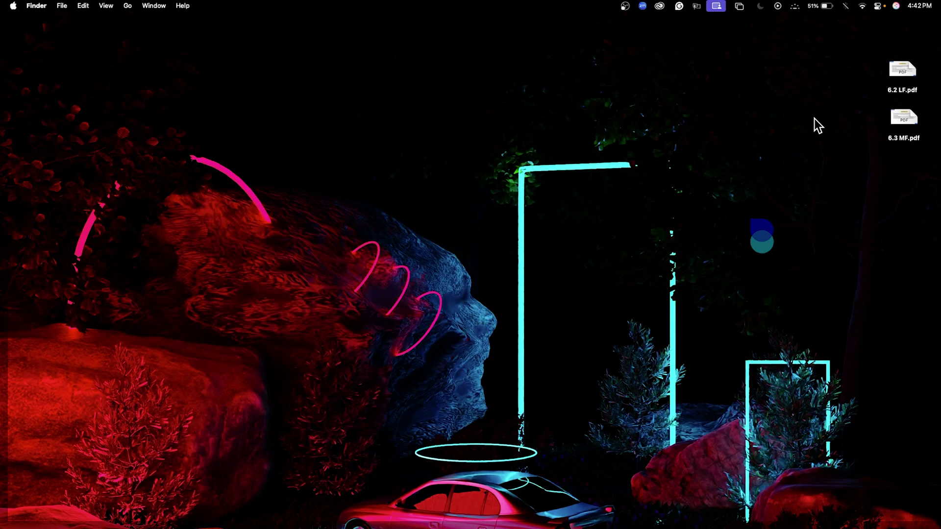
key(ctrl+Right)
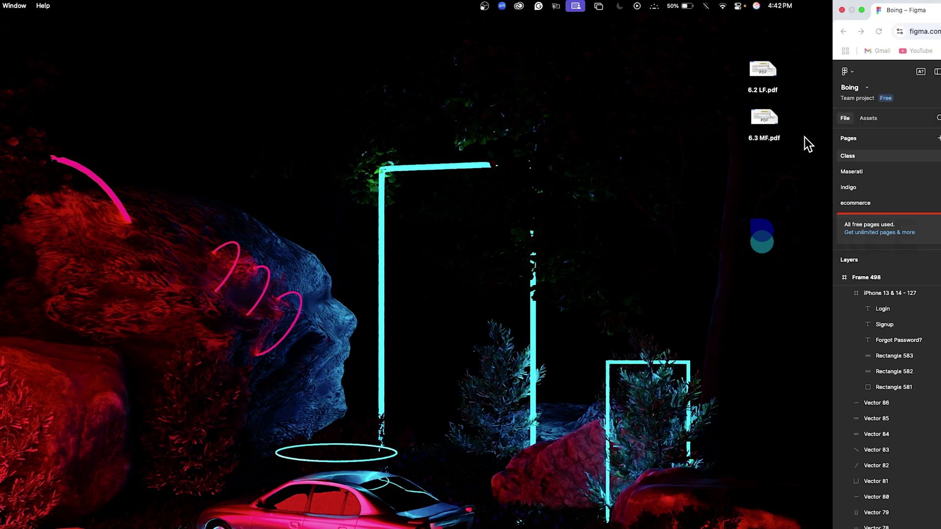
key(ctrl+Left)
key(ctrl+Up)
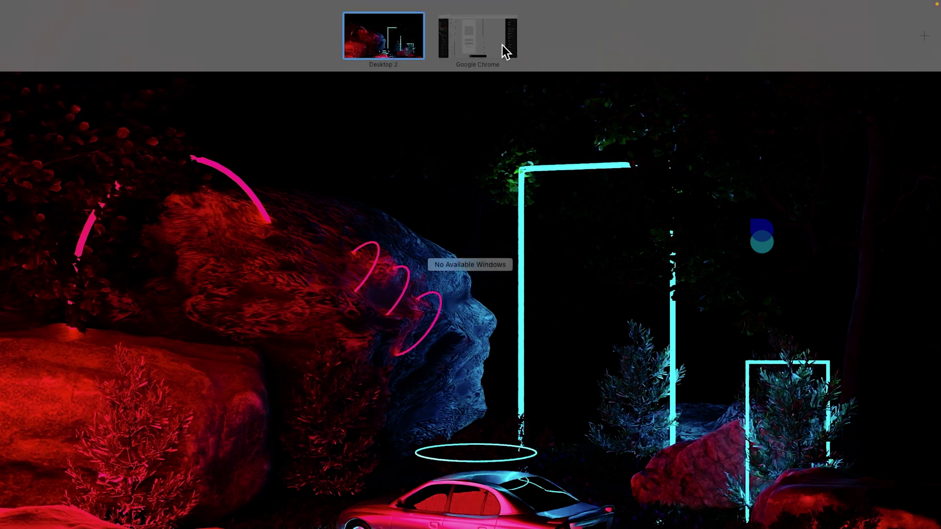
click(503, 46)
- Duplicate the finished phone frame into the third column, level with the original
scroll(484, 351, down, 5)
click(420, 276)
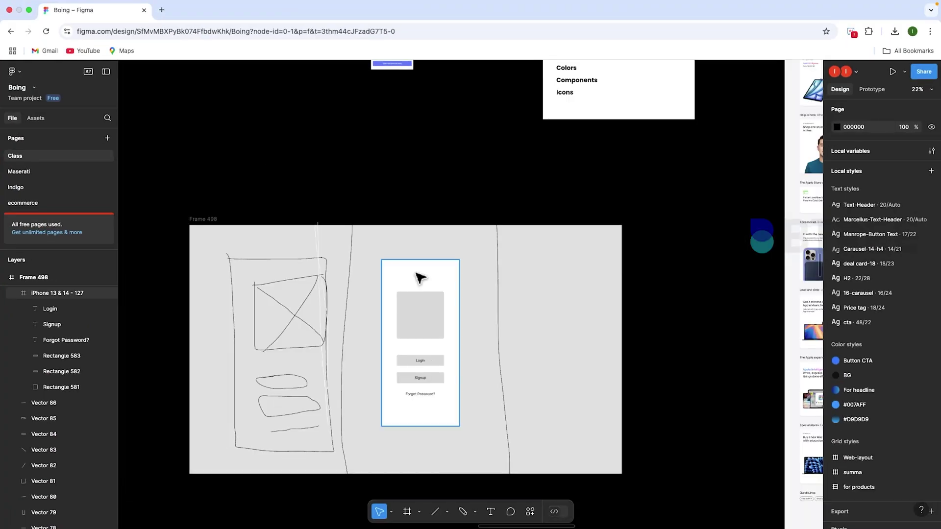
drag(420, 278, 561, 279)
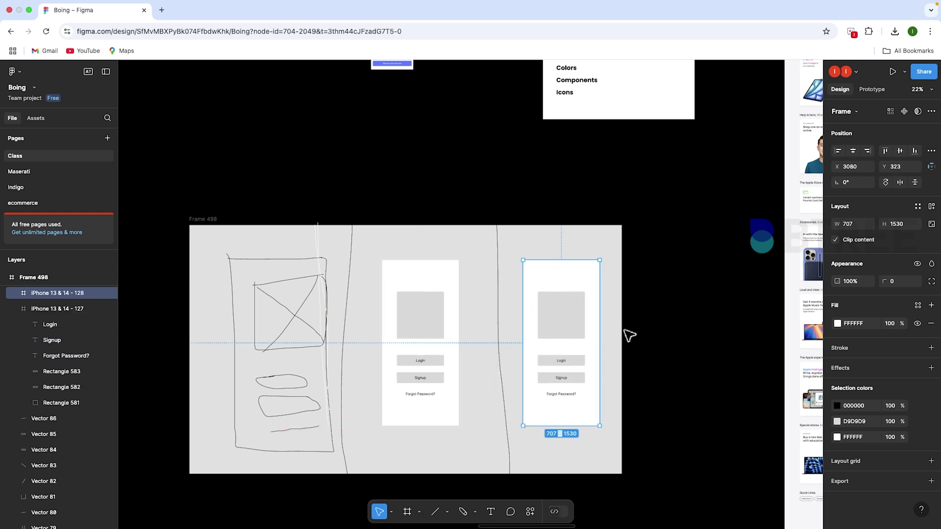
- Open the Unsplash plugin for the grey square in the third column's phone frame and browse its technology photos
scroll(626, 334, up, 5)
scroll(504, 392, down, 1)
scroll(541, 376, down, 1)
scroll(541, 376, right, 1)
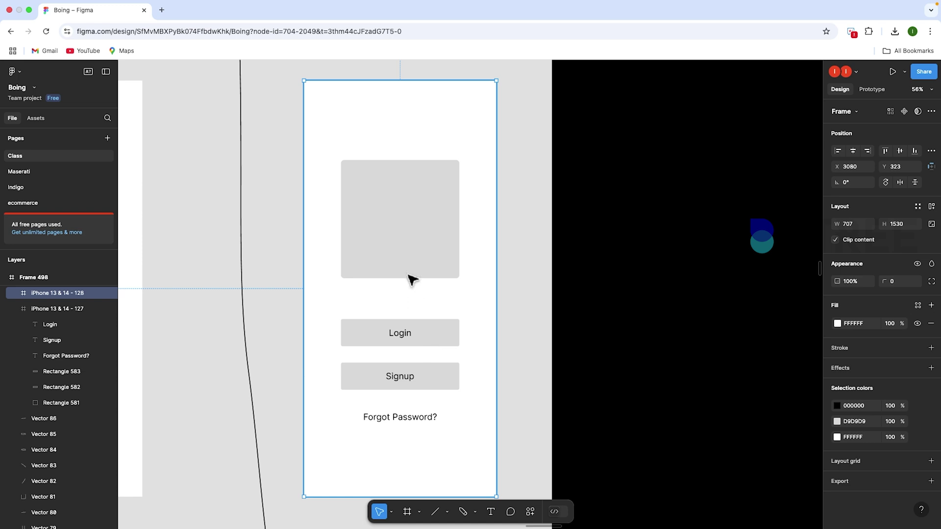
click(421, 267)
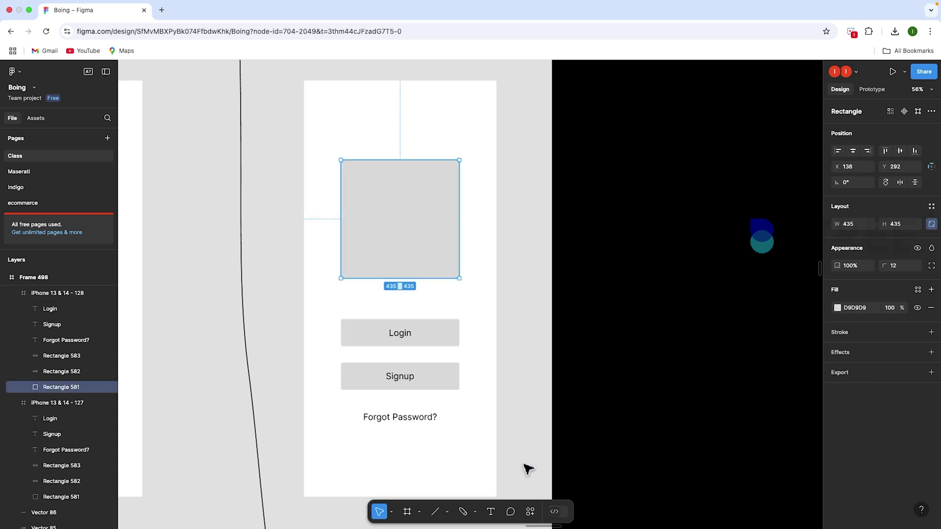
click(531, 512)
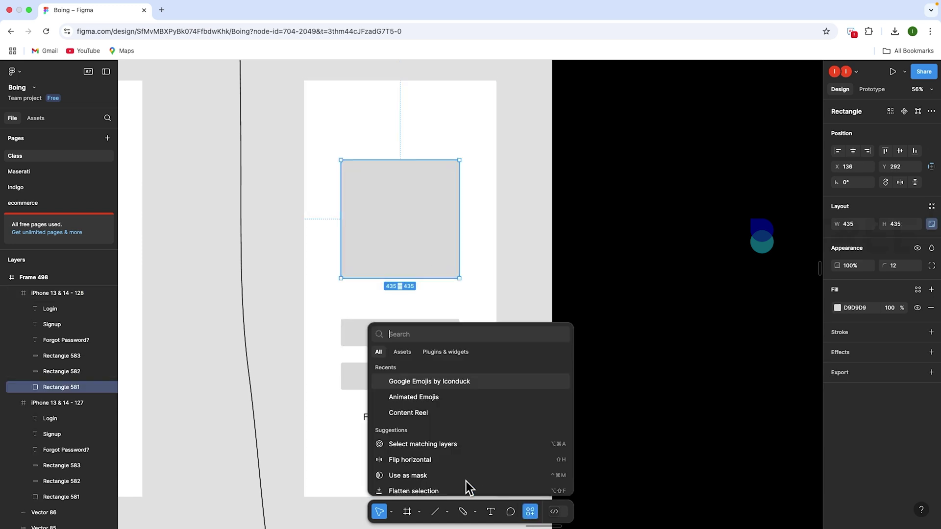
click(443, 352)
click(428, 430)
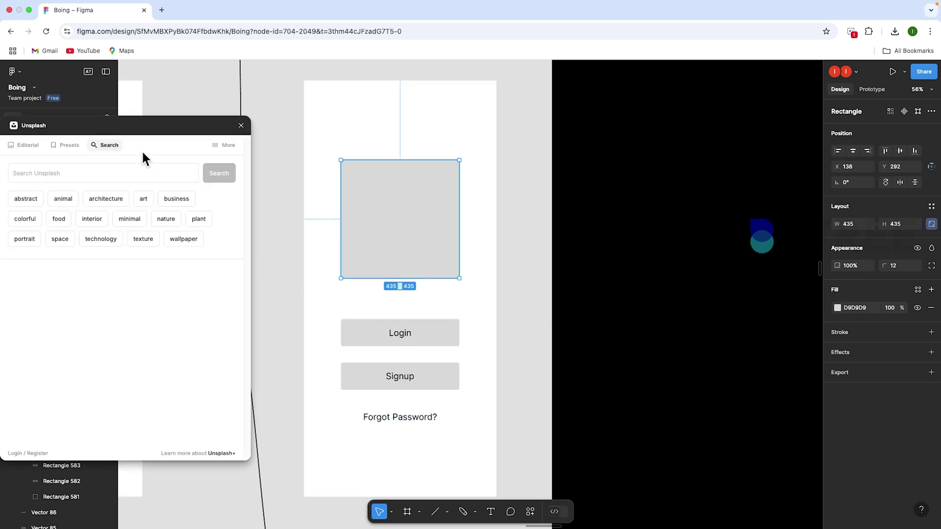
click(100, 241)
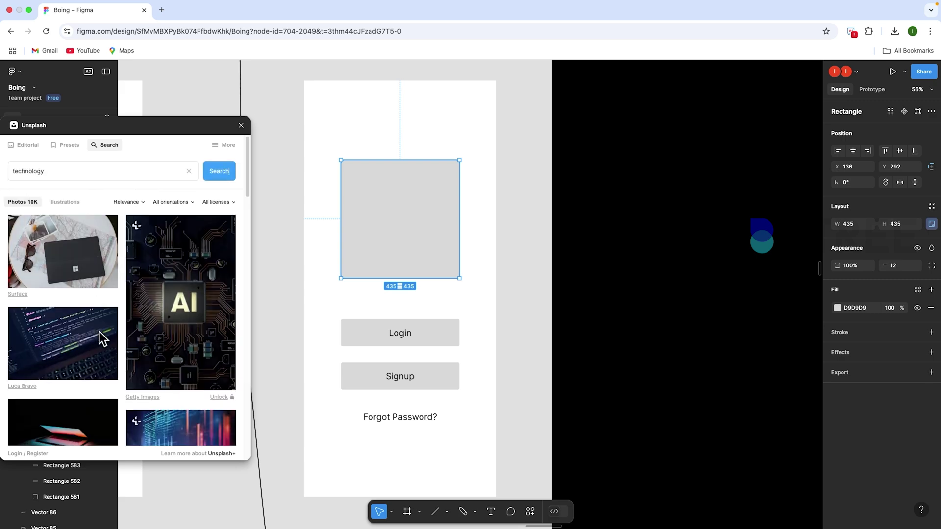
- Fill the square with the SumUp photo of hands at a laptop on a red background and close the plugin
scroll(100, 337, down, 3)
scroll(69, 326, down, 5)
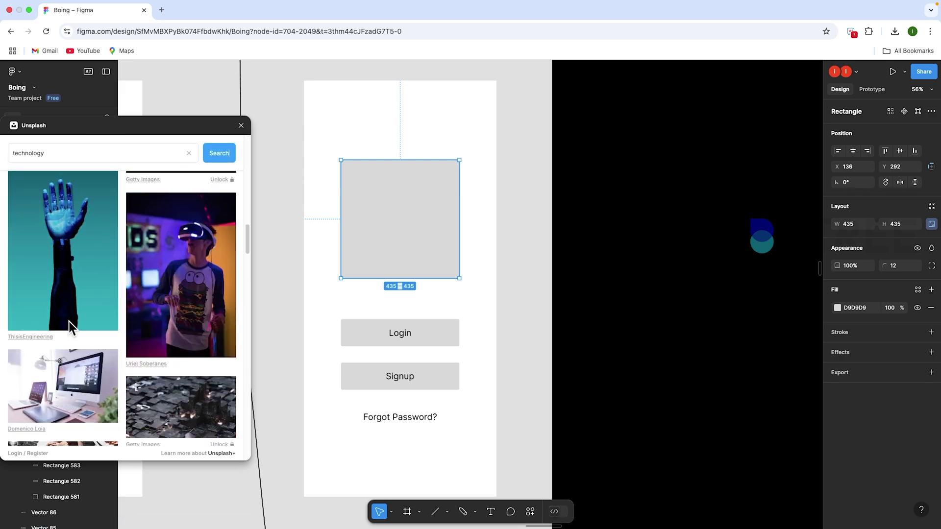
scroll(69, 328, down, 5)
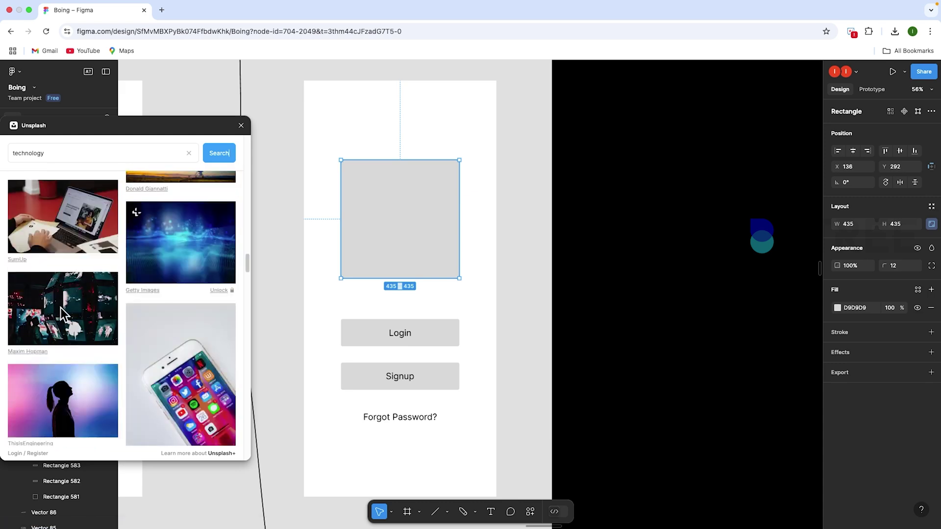
click(78, 235)
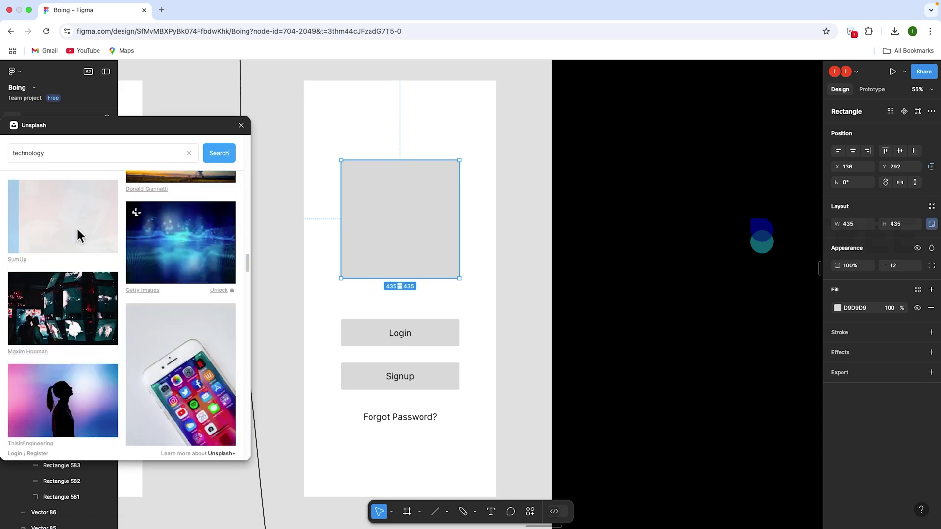
click(643, 178)
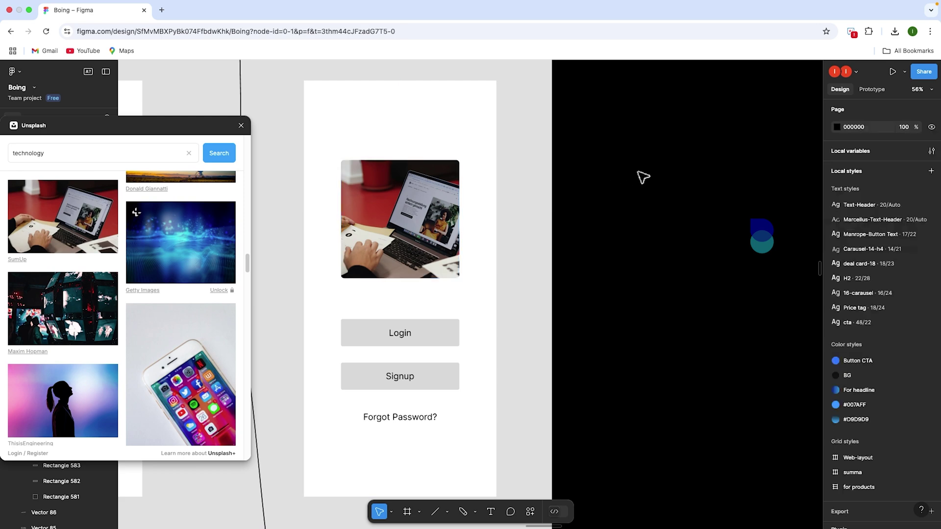
click(240, 126)
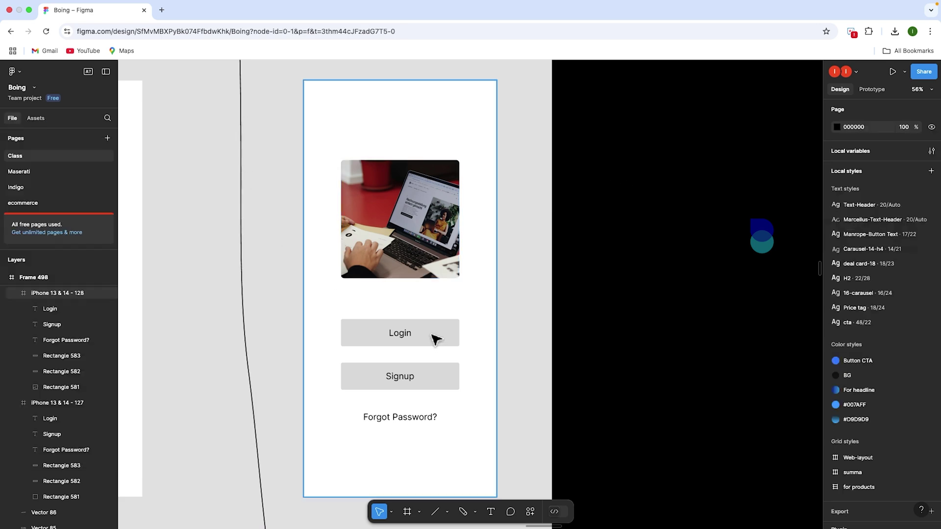
- Set the "Login" label in the third column's phone frame to Roboto, Semi Bold
double_click(406, 336)
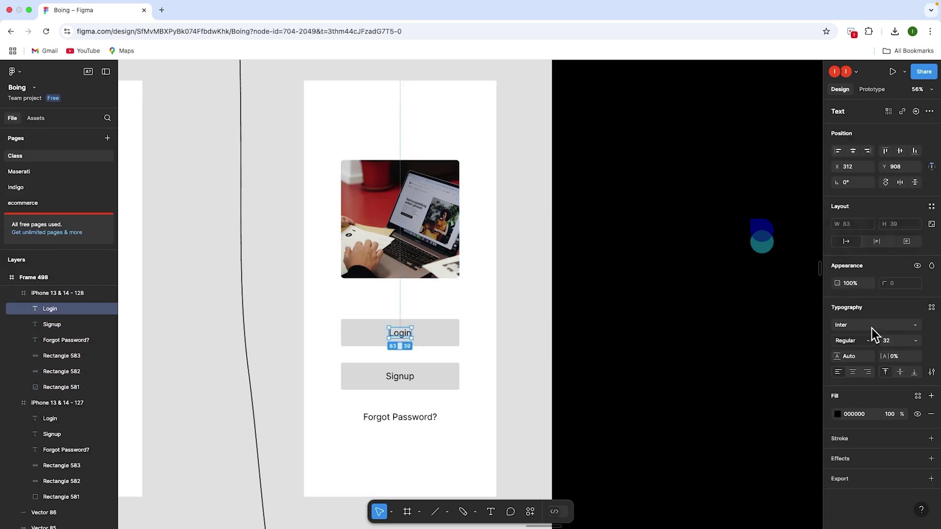
click(871, 342)
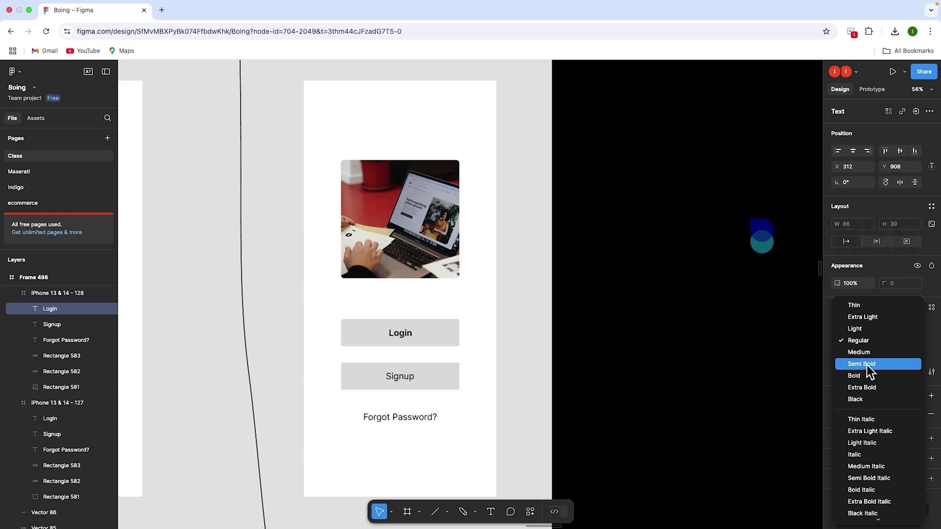
click(867, 368)
click(846, 327)
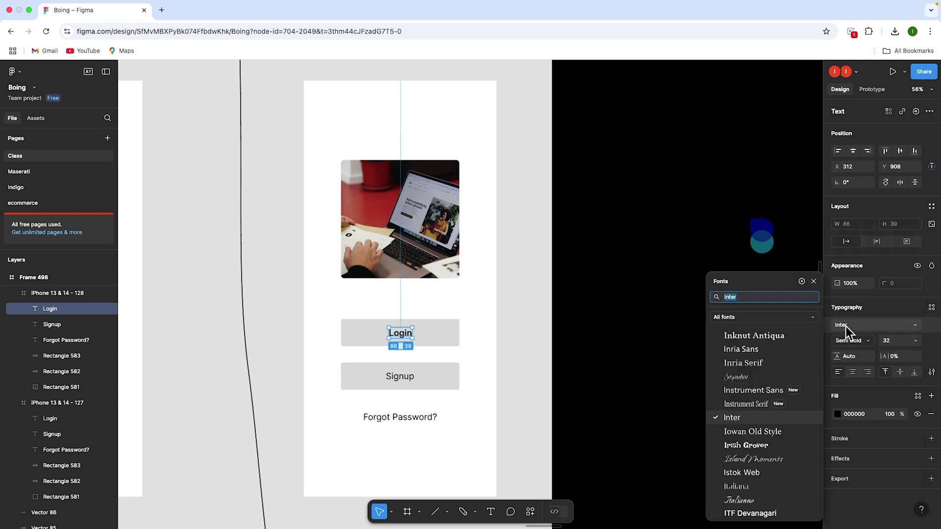
text(robo)
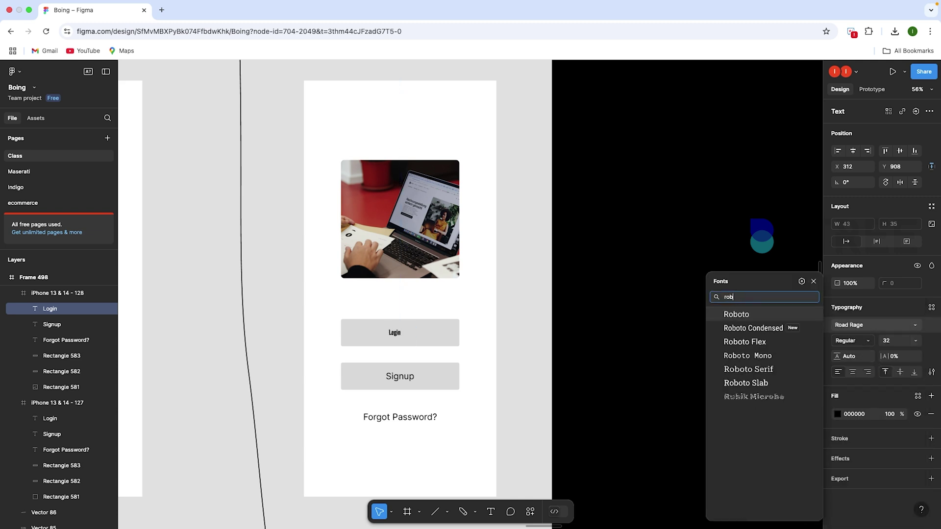
click(742, 321)
- Change the fill of the bar behind the third column's "Login" label to peach FFBF90
click(456, 342)
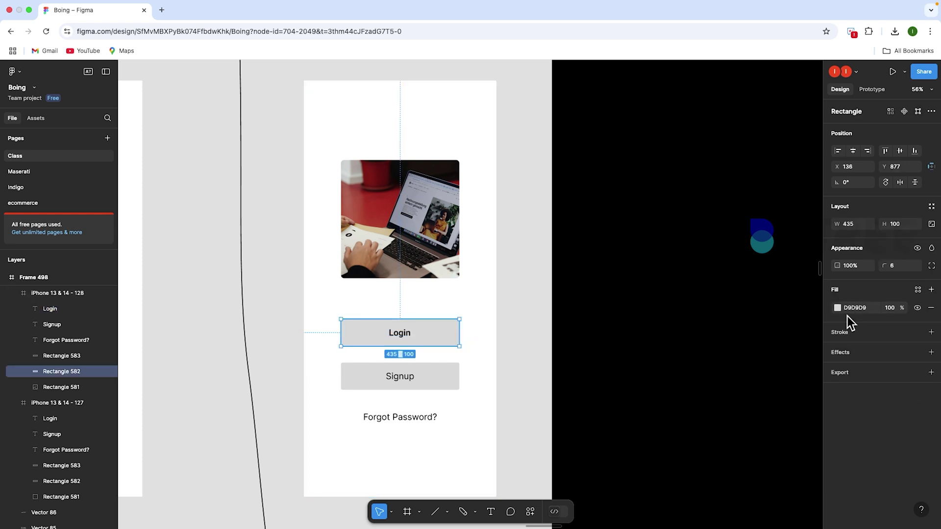
click(837, 308)
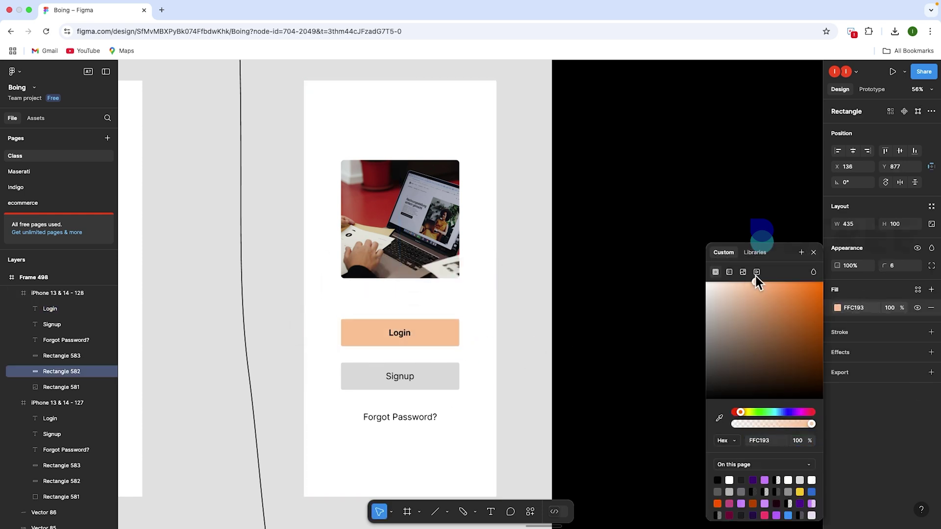
click(614, 319)
- Outline the third column's Signup bar with a 3 px inside stroke in FFBF90 and hide its fill
key(Tab)
key(ctrl+alt+v)
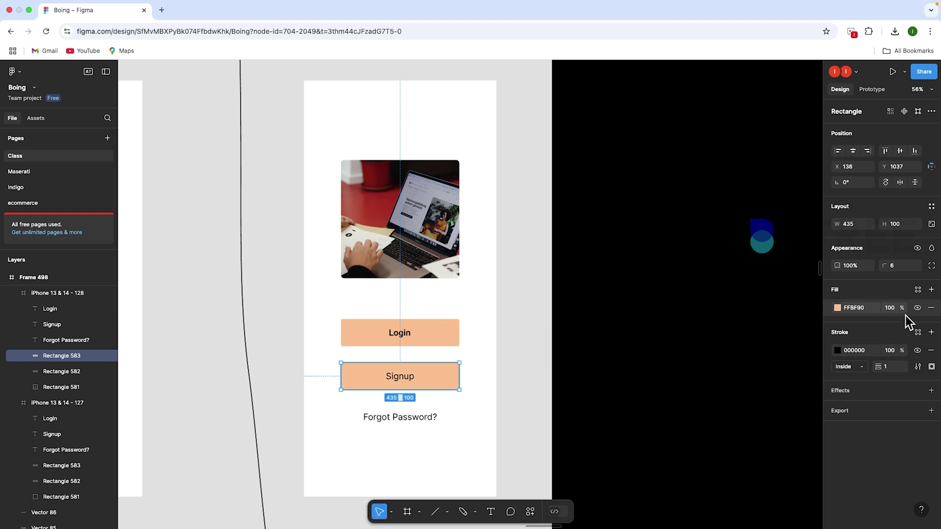
click(918, 308)
key(Escape)
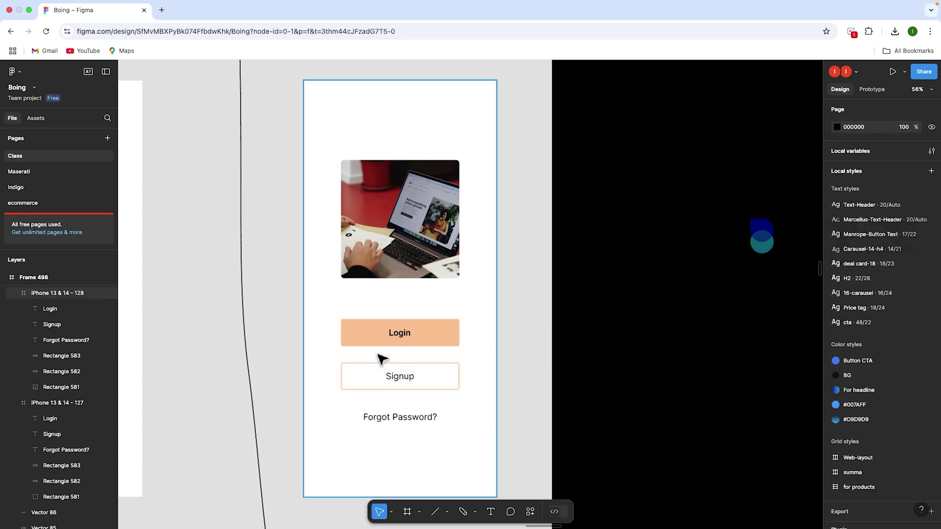
click(382, 359)
- Recolour the "Forgot Password?" text in the third column to link blue 005FBF
click(410, 418)
click(837, 414)
click(812, 493)
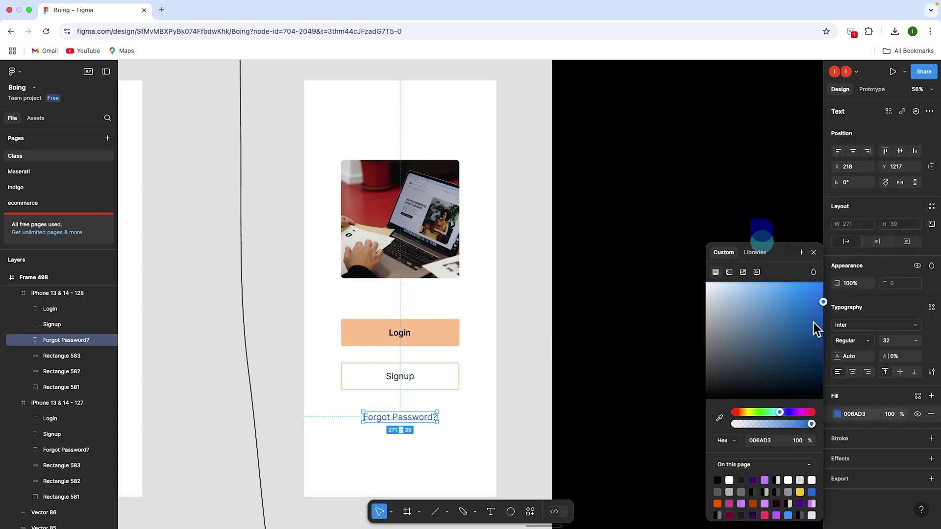
click(653, 328)
scroll(627, 343, down, 3)
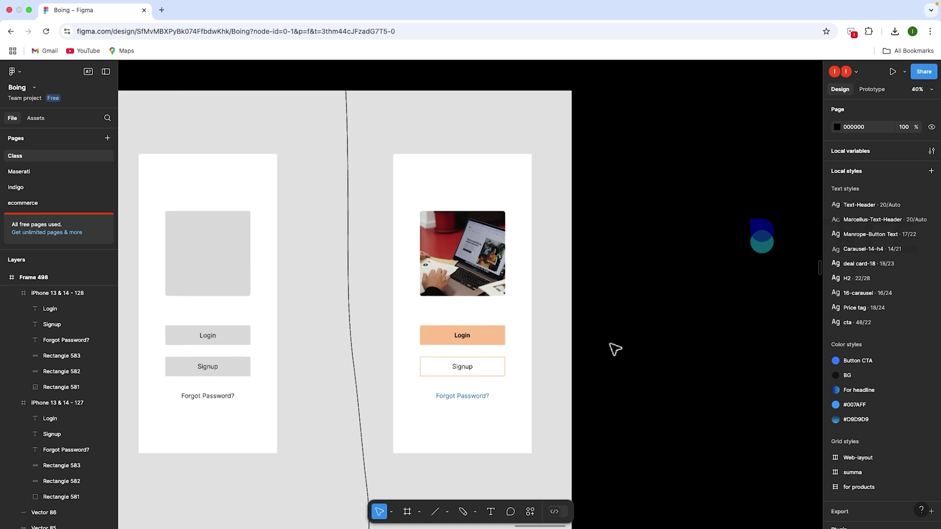
scroll(540, 350, up, 1)
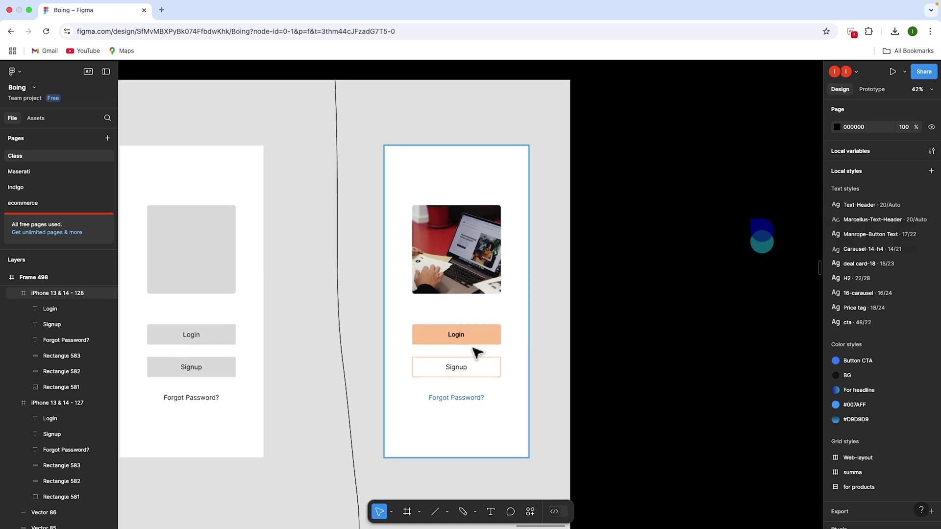
- Add a drop shadow with blur 8 and 10% black to both the Login and Signup bars in the third column
scroll(476, 334, up, 3)
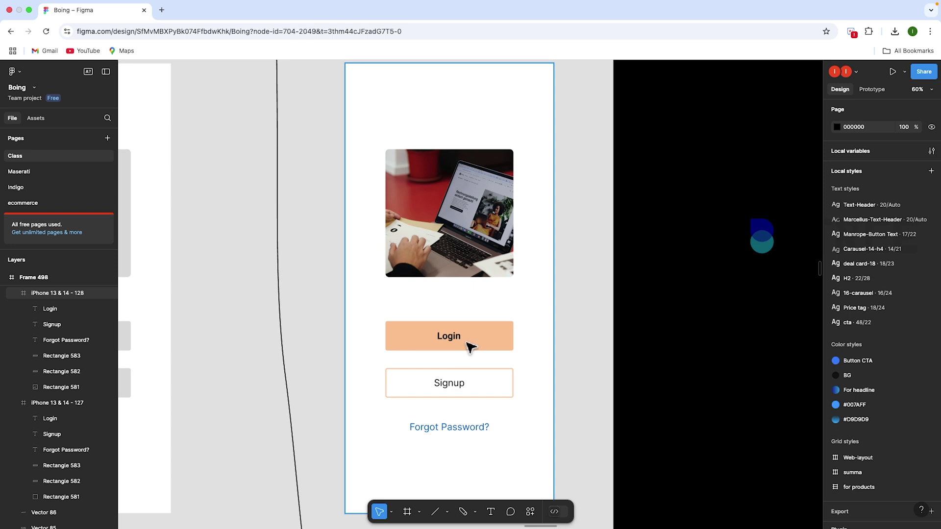
click(470, 347)
shift+click(482, 400)
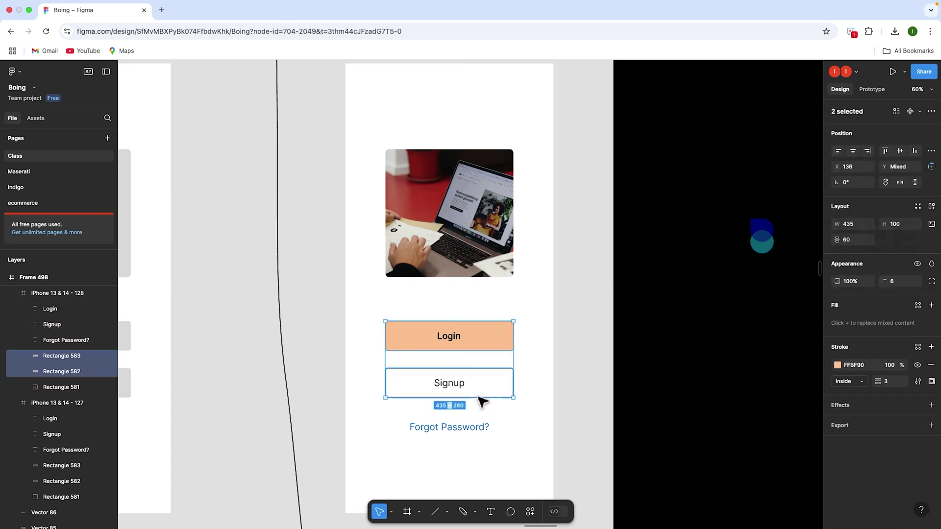
click(888, 406)
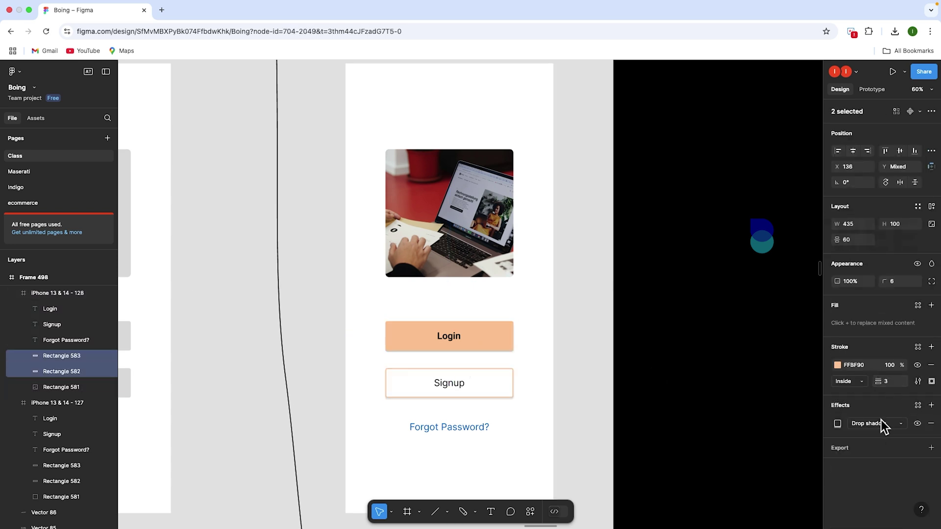
click(837, 423)
click(780, 452)
key(Up)
key(Up)
key(Up)
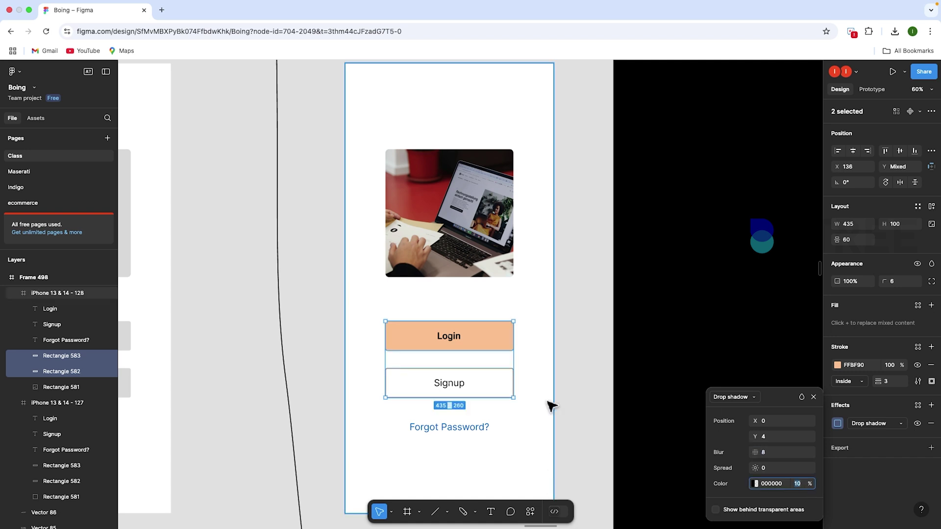
click(545, 421)
- Compare the hand-drawn, grey and coloured login screens across the three columns of the frame
scroll(542, 434, down, 2)
scroll(550, 343, down, 2)
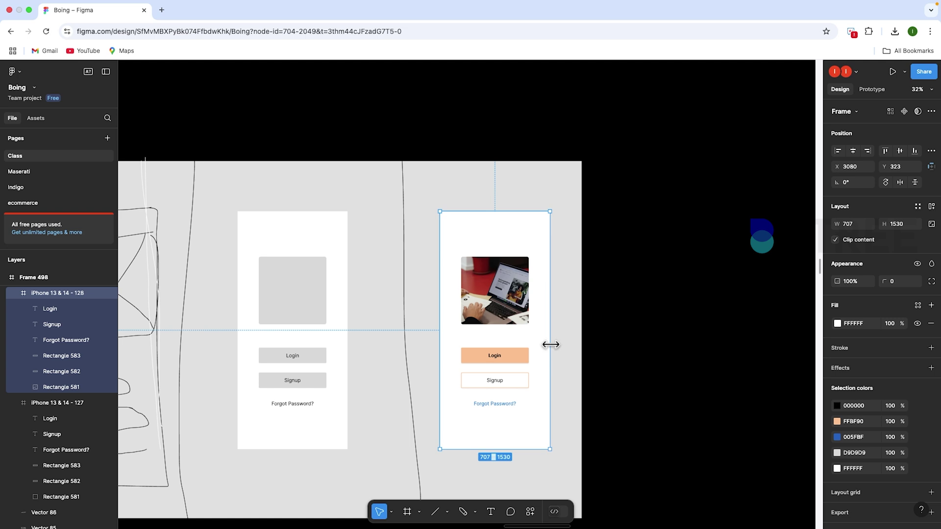
scroll(393, 259, down, 1)
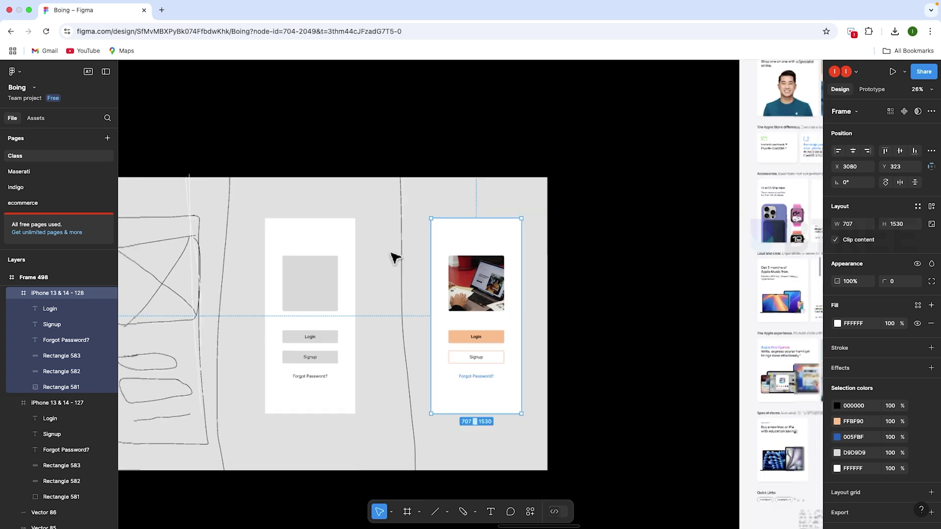
scroll(371, 385, down, 1)
scroll(343, 468, left, 5)
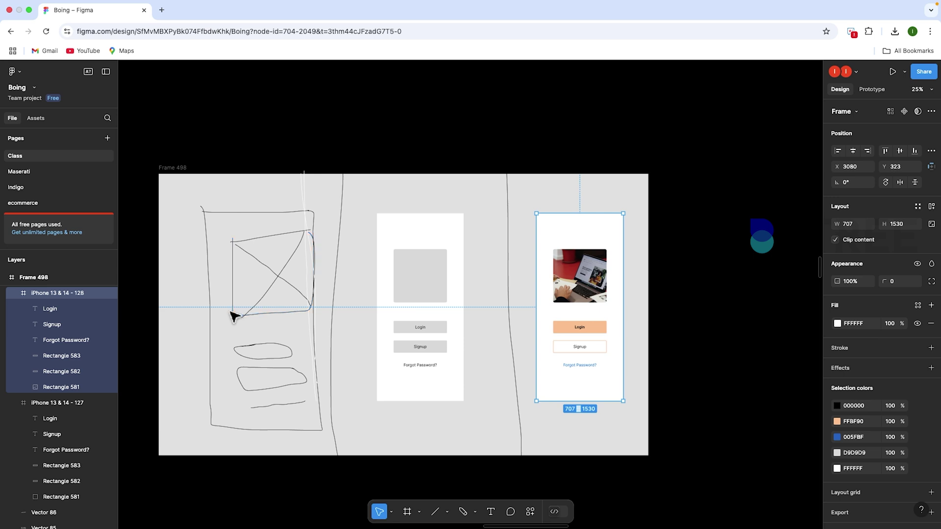
scroll(430, 273, up, 3)
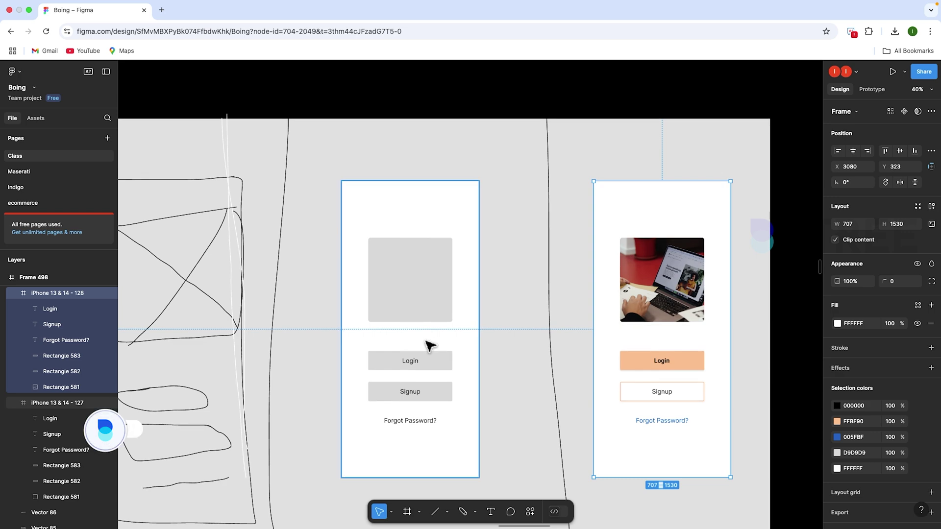
scroll(431, 345, down, 2)
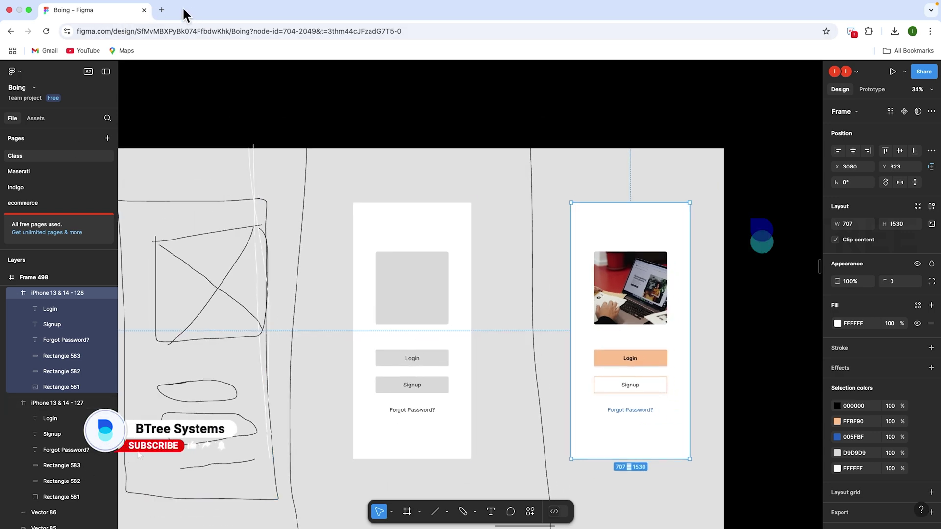
- Search the web for Miro in a new browser tab, enter its website and open a blank board
click(161, 10)
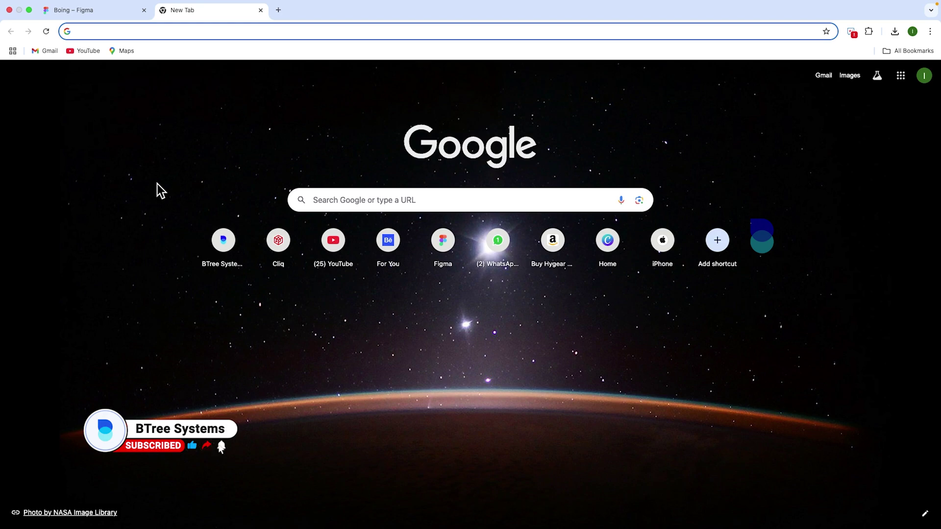
text(mira)
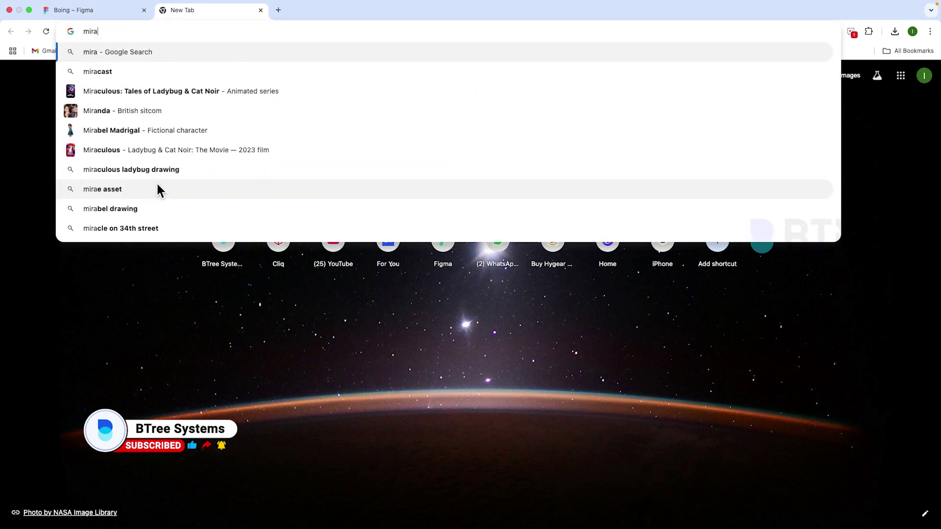
key(Return)
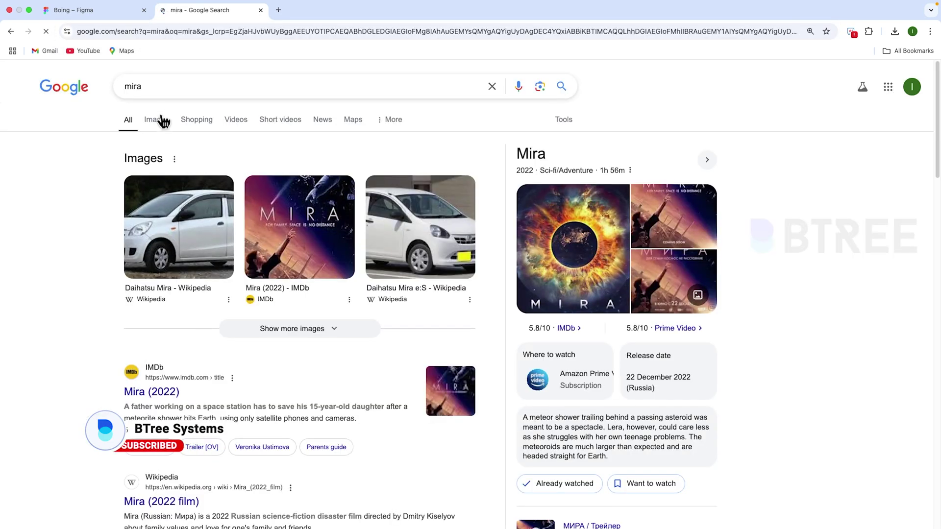
click(168, 92)
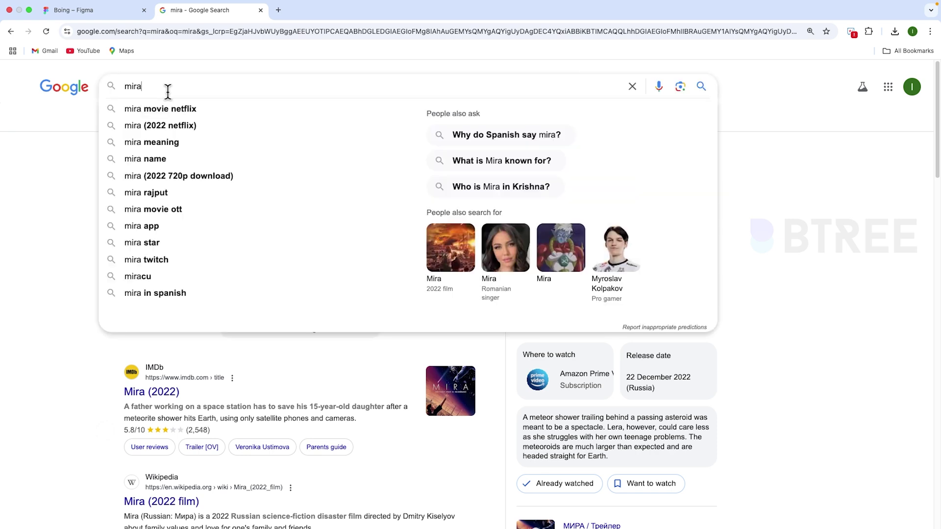
text(o)
key(Return)
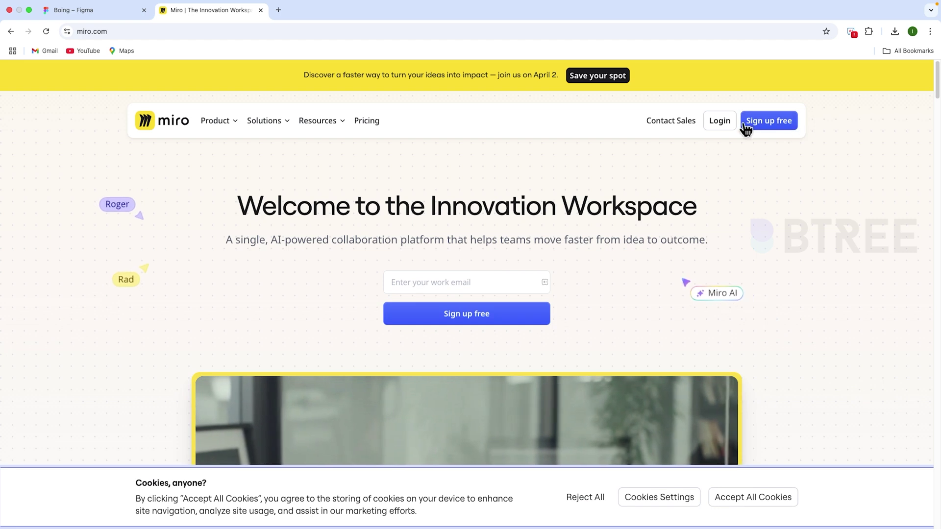
click(765, 107)
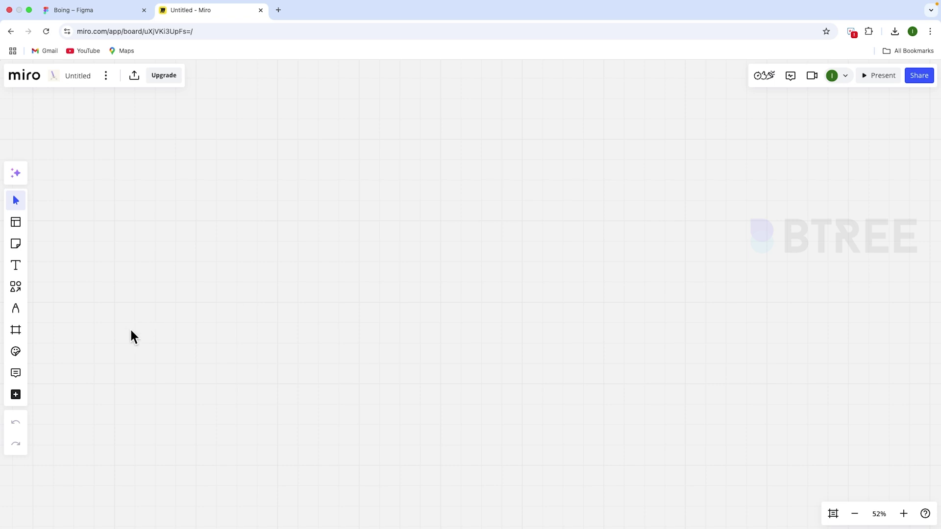
click(19, 287)
click(19, 289)
click(19, 289)
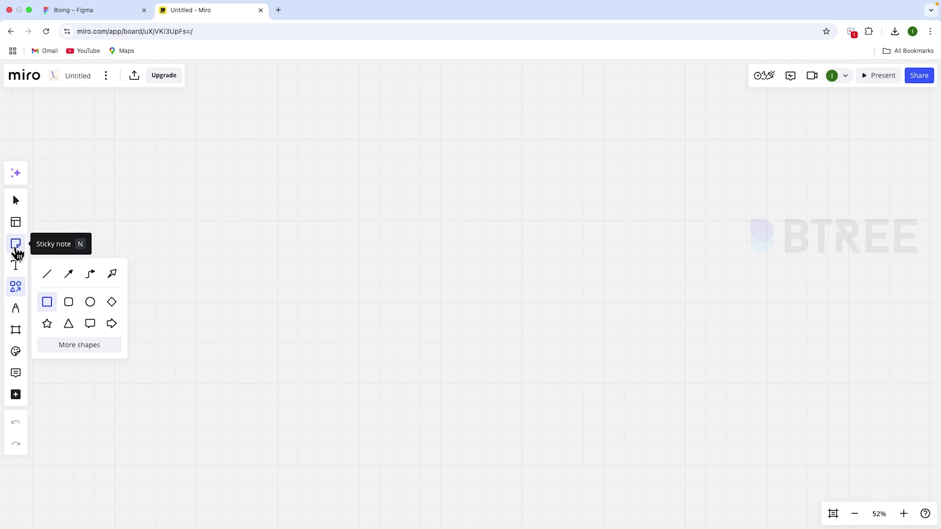
click(21, 224)
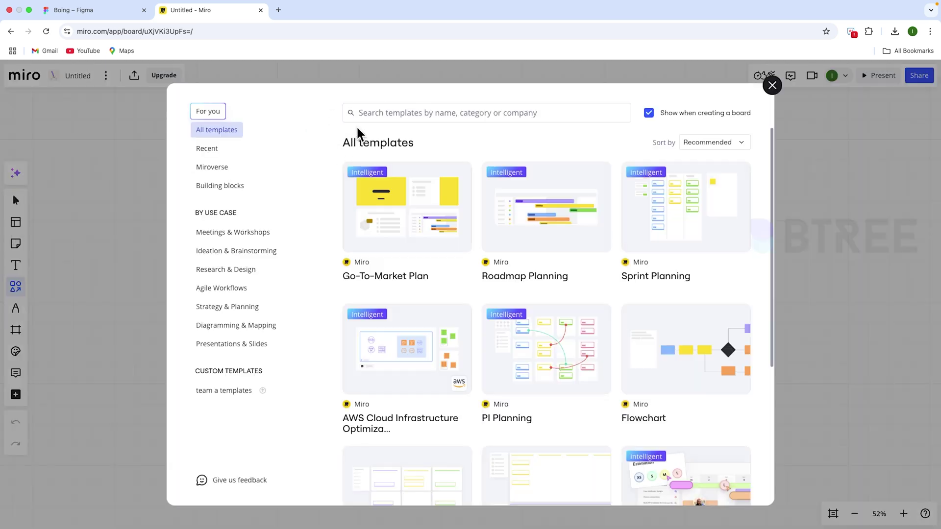
click(19, 395)
- Place a Phone component from the Wireframe Library on the Miro board, close the library and select the phone
click(18, 395)
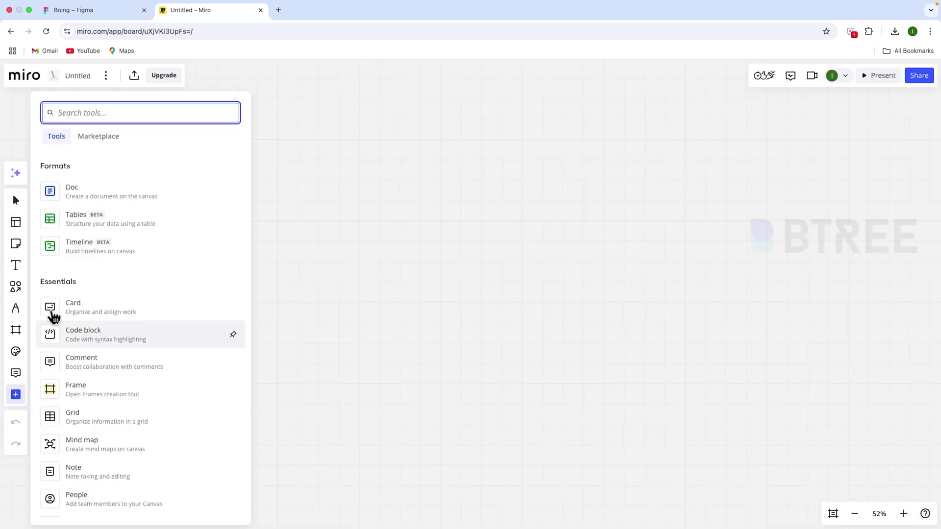
scroll(108, 377, down, 5)
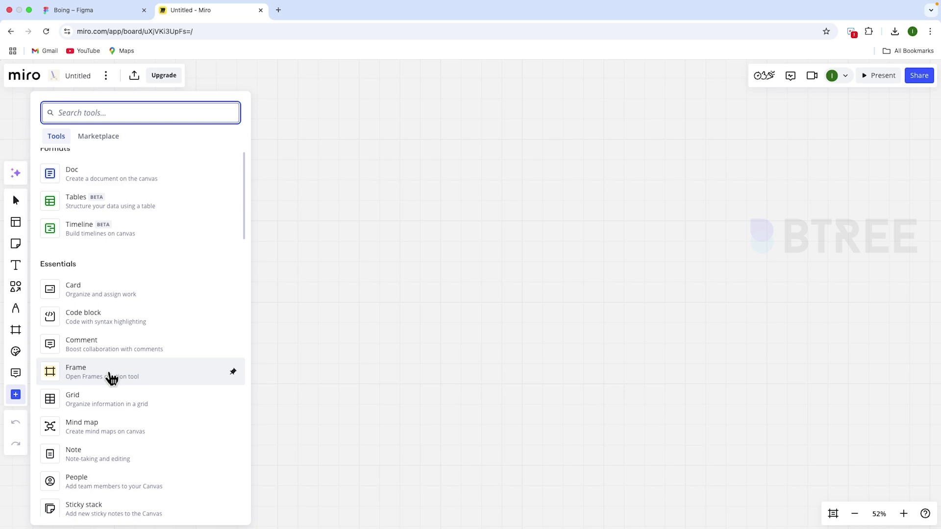
scroll(112, 378, down, 7)
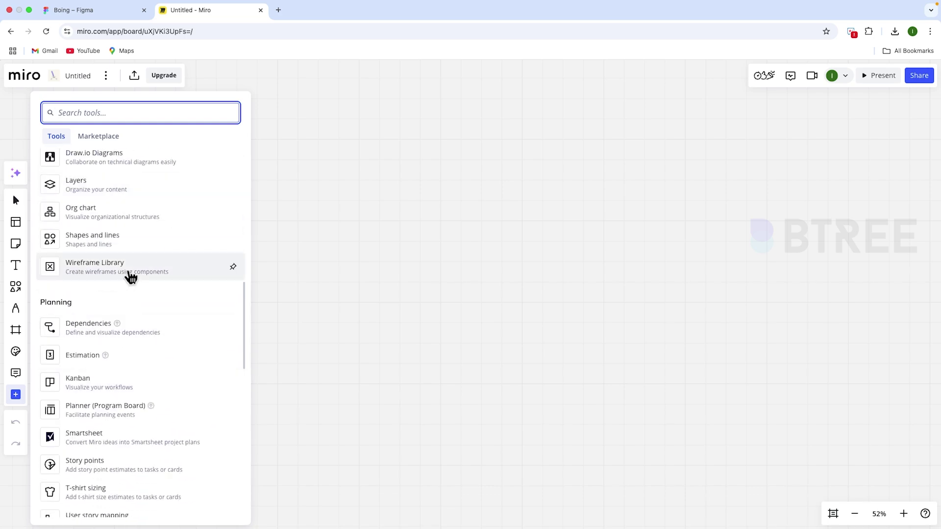
click(128, 274)
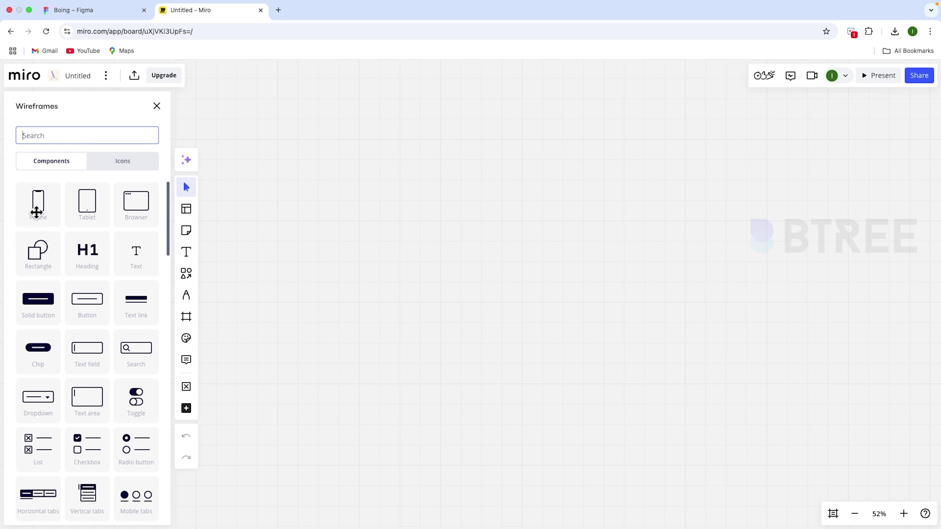
click(41, 204)
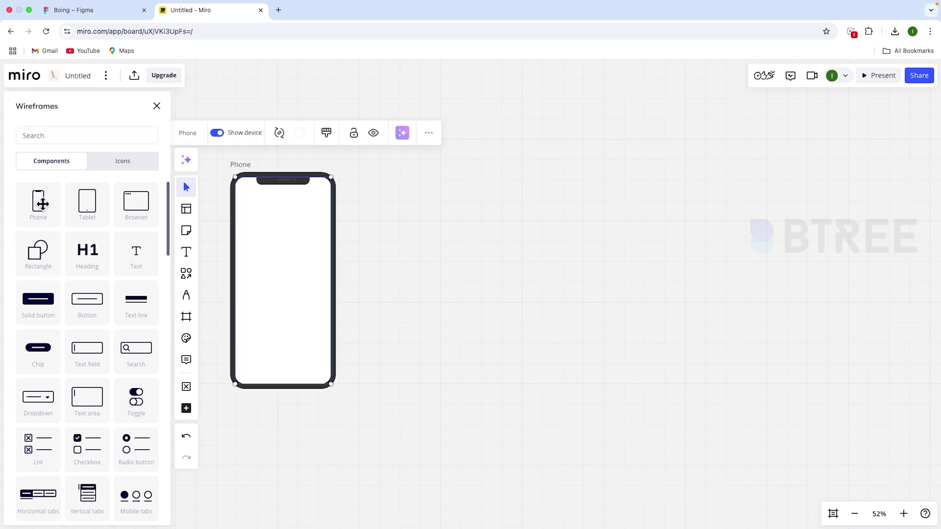
click(416, 208)
click(157, 106)
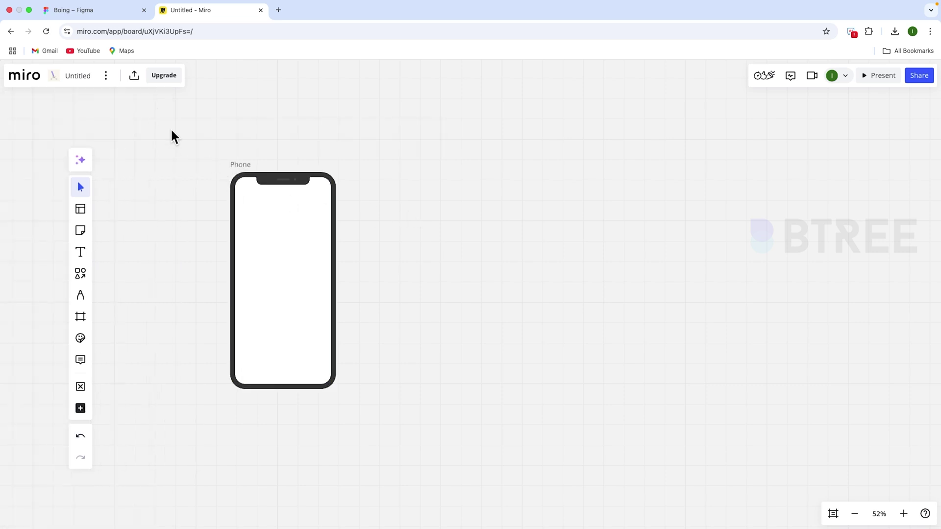
click(287, 232)
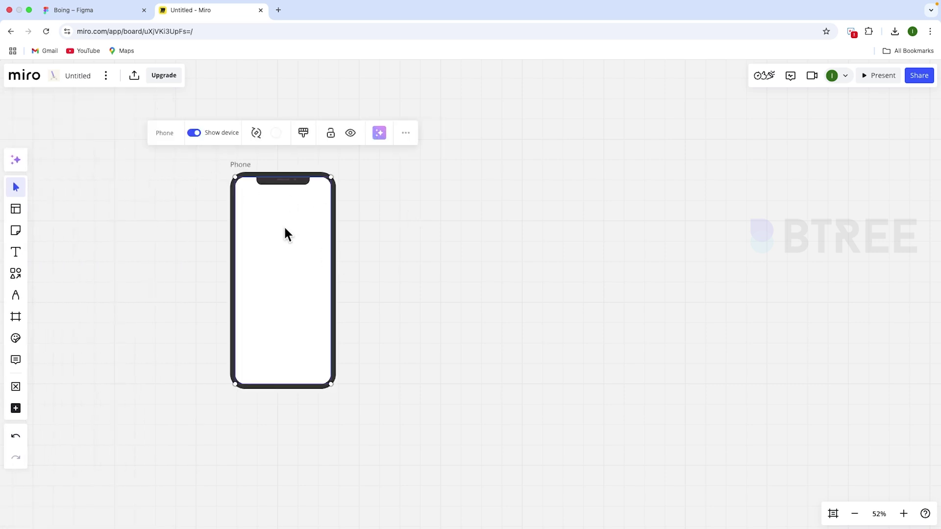
- Switch the phone's device frame off and back on, and clear the selection
click(194, 133)
click(194, 133)
click(420, 207)
scroll(349, 237, up, 3)
- Look through the text, sticky note and shape tools and the template library, and close the library
key(t)
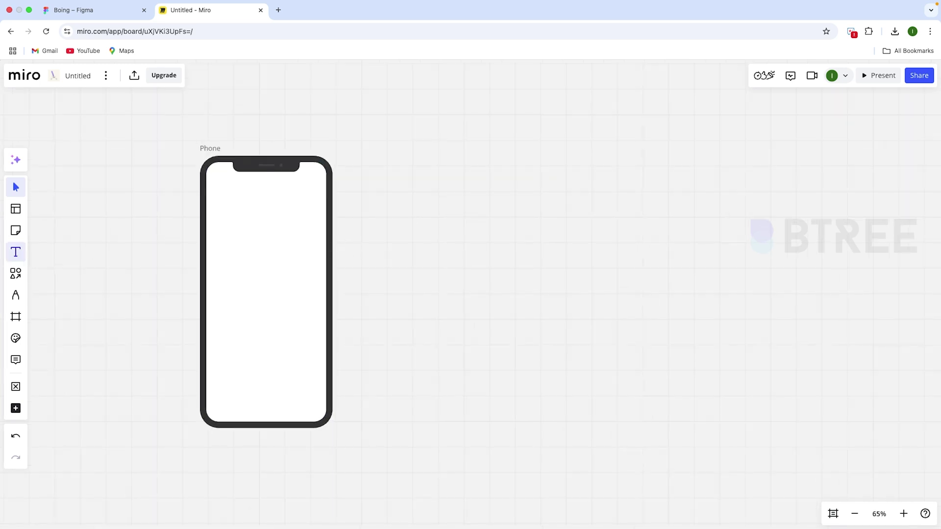
click(16, 231)
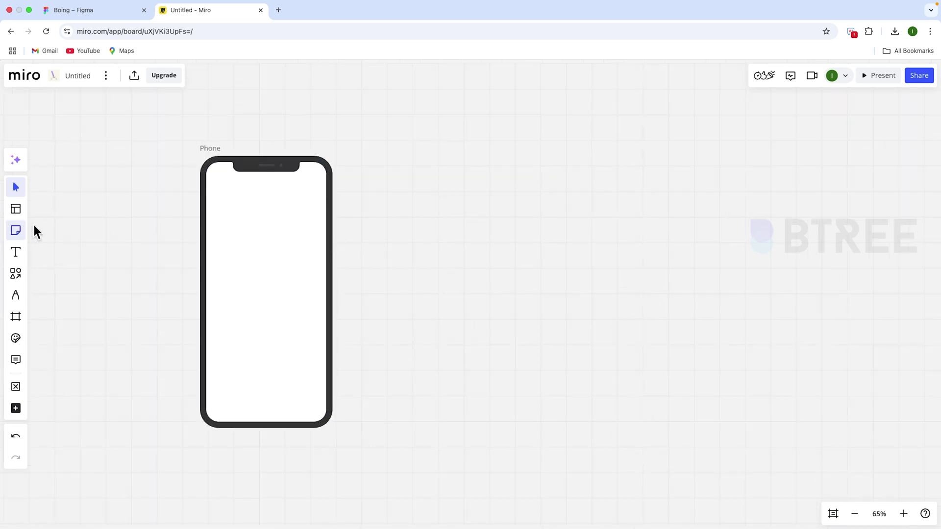
click(19, 273)
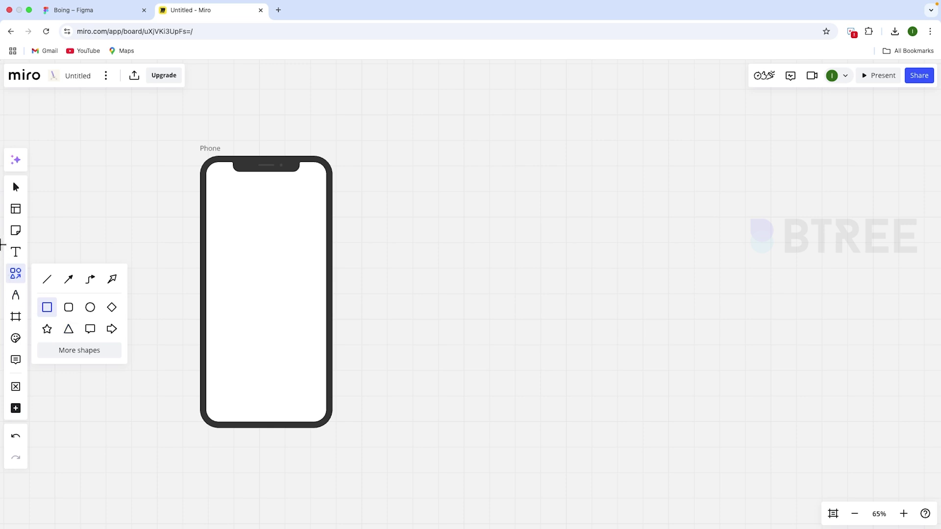
click(16, 211)
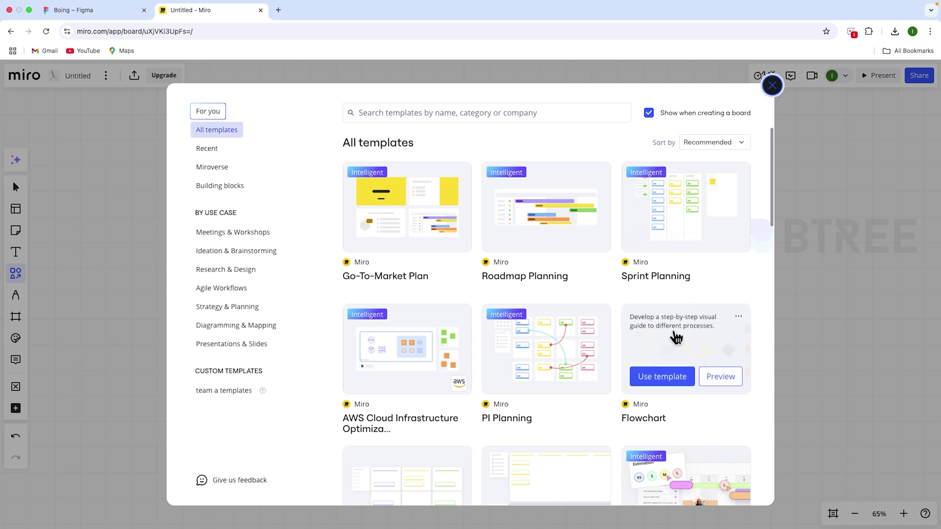
click(772, 87)
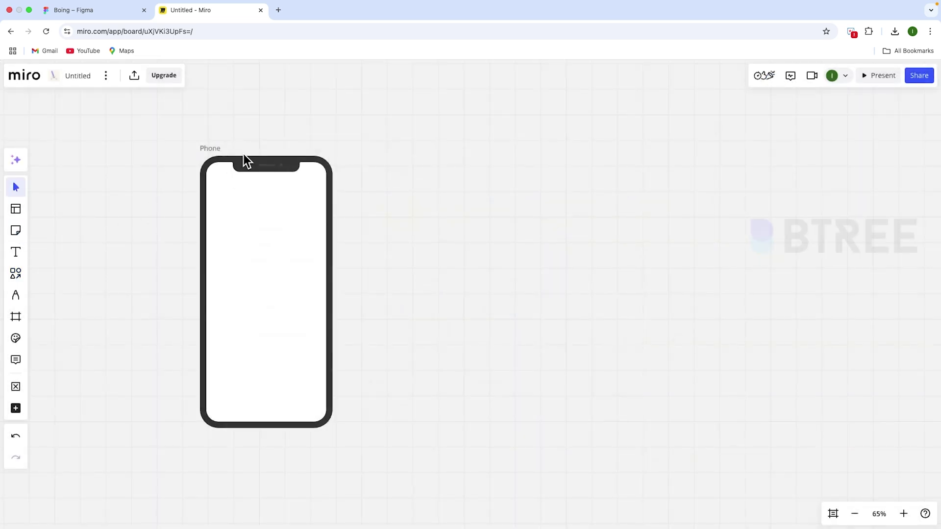
scroll(331, 335, up, 5)
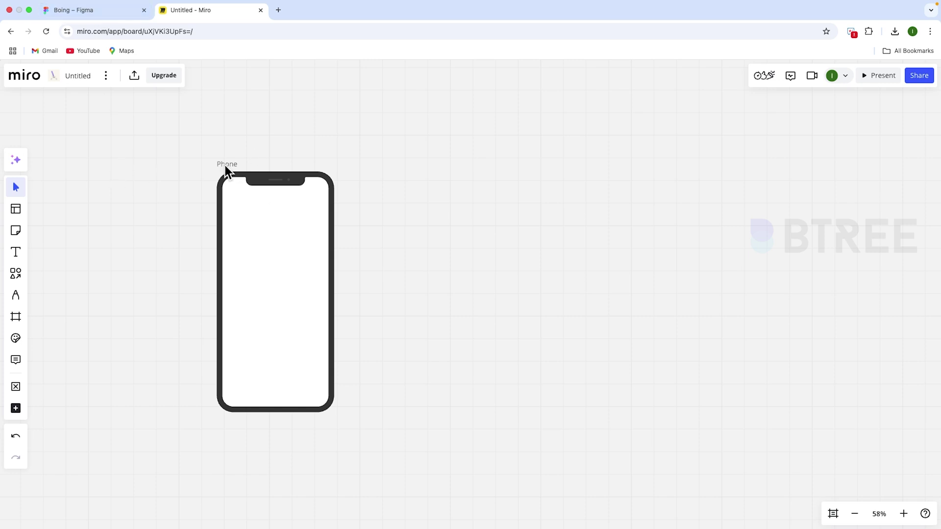
- Switch back to the Boing file in Figma and delete the stray white vertical line crossing the hand-drawn login sketch
click(82, 14)
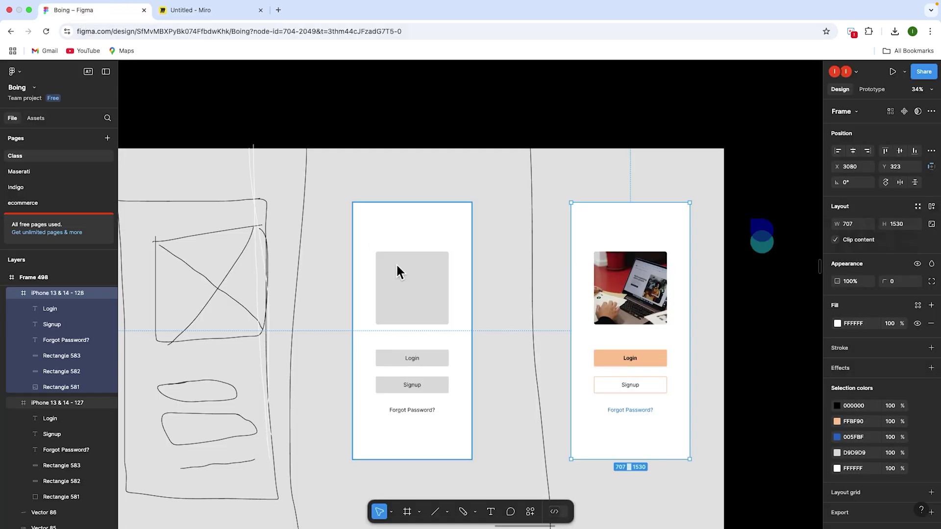
scroll(424, 294, down, 2)
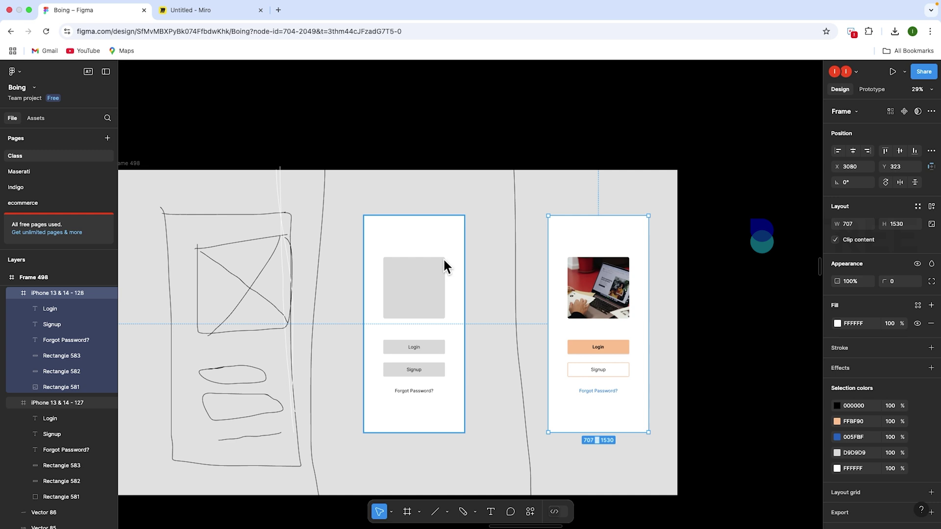
scroll(606, 278, down, 3)
scroll(606, 278, up, 3)
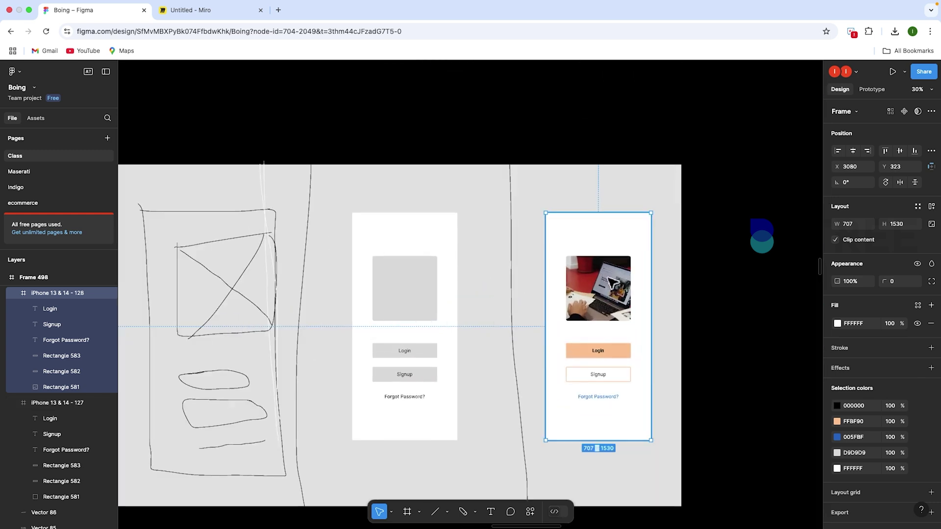
scroll(475, 314, down, 3)
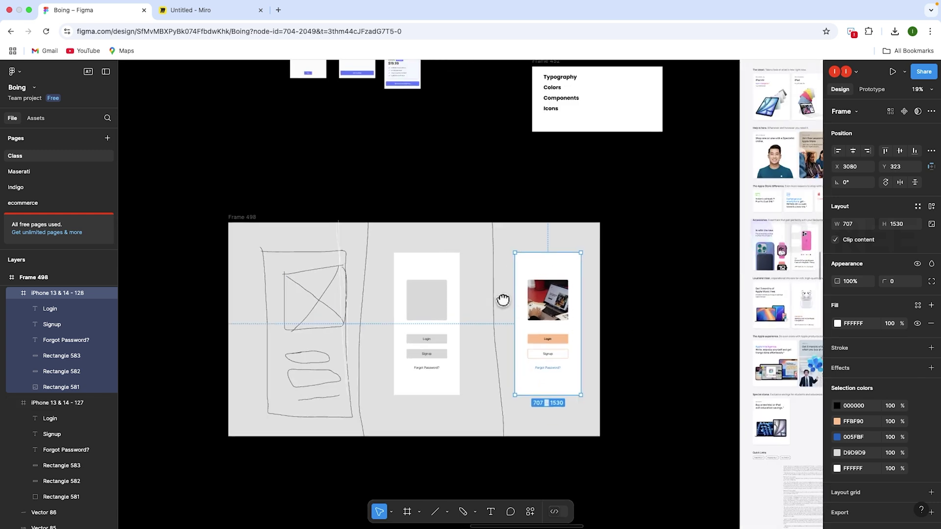
scroll(504, 301, down, 1)
scroll(504, 301, right, 2)
click(299, 208)
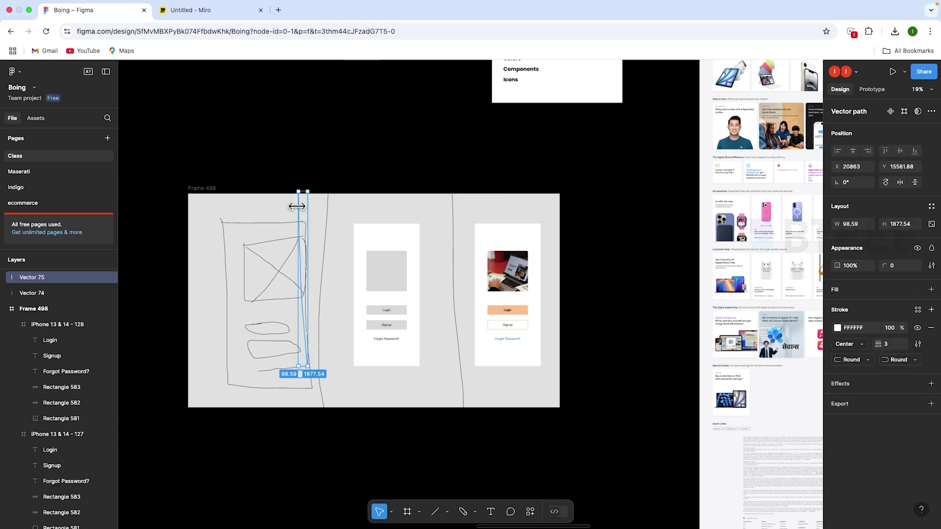
key(Delete)
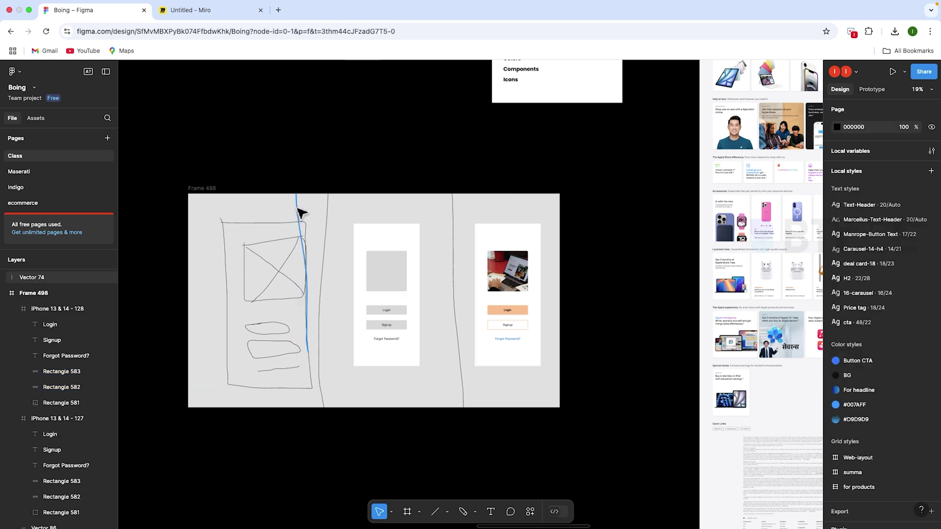